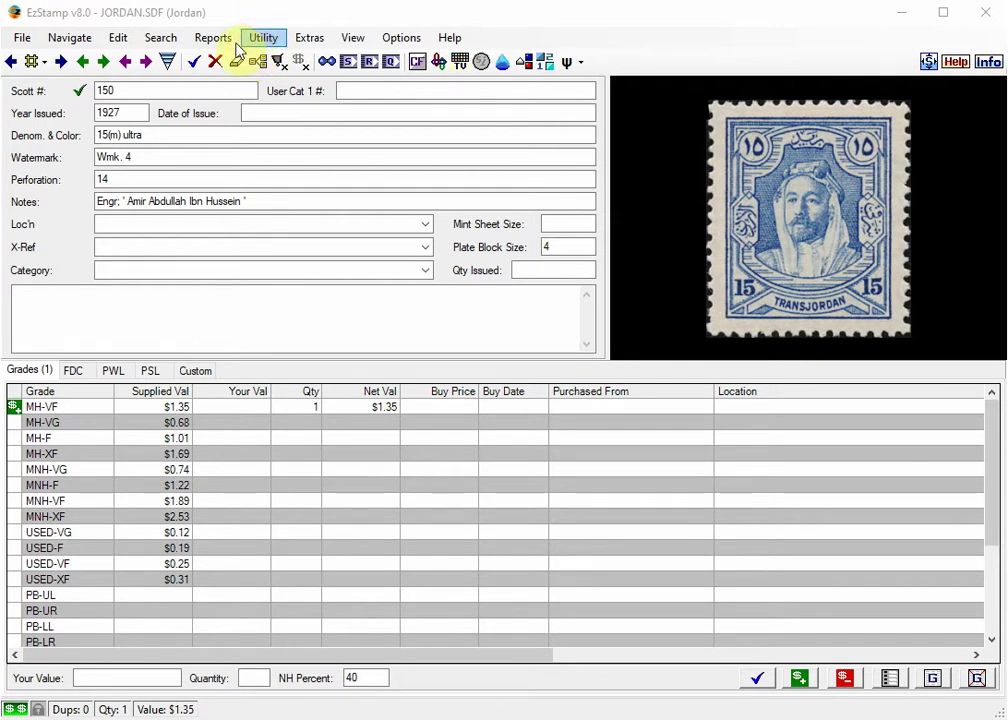
Run a Quick Stats 1 search of inventoried stamps and show the 21 Jordan matches in the spreadsheet viewer.
click(215, 40)
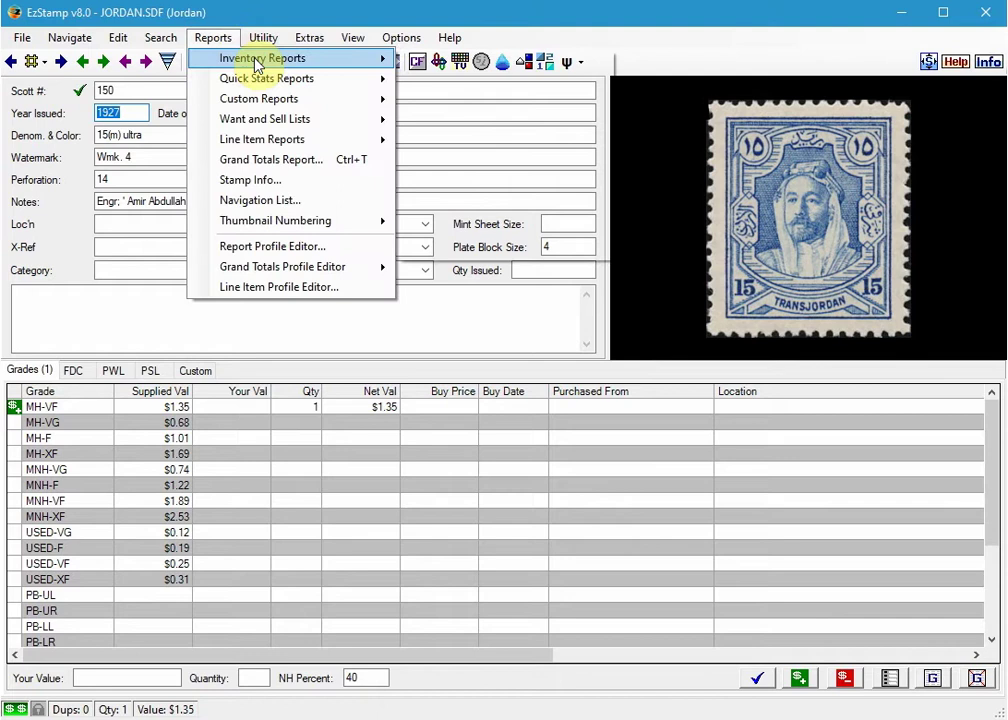
mouse_move(345, 65)
mouse_move(310, 80)
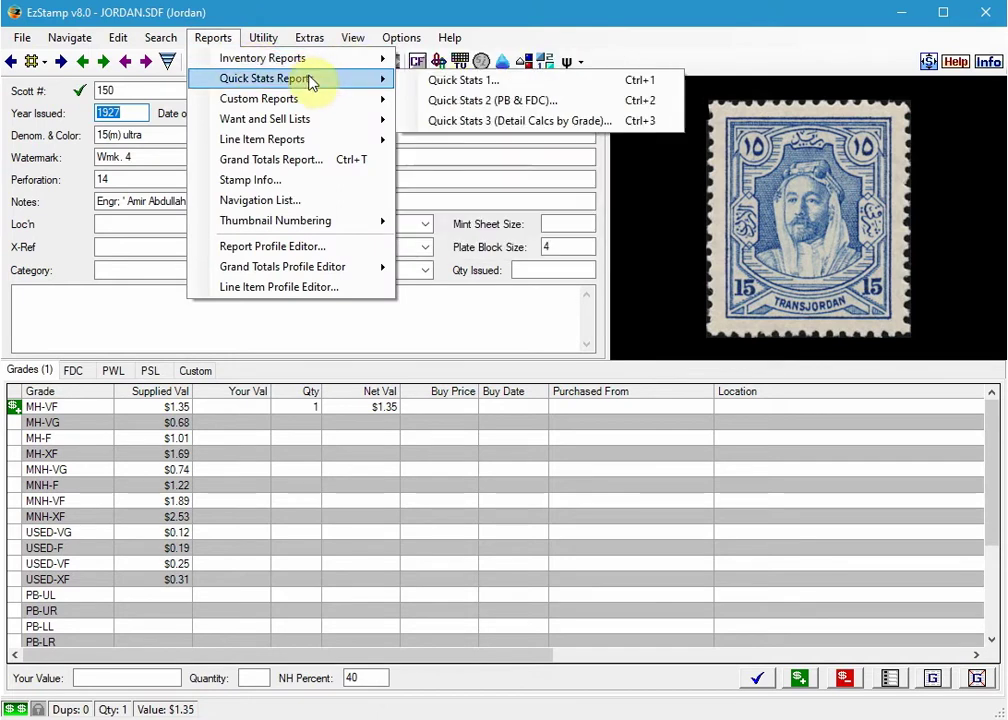
click(459, 82)
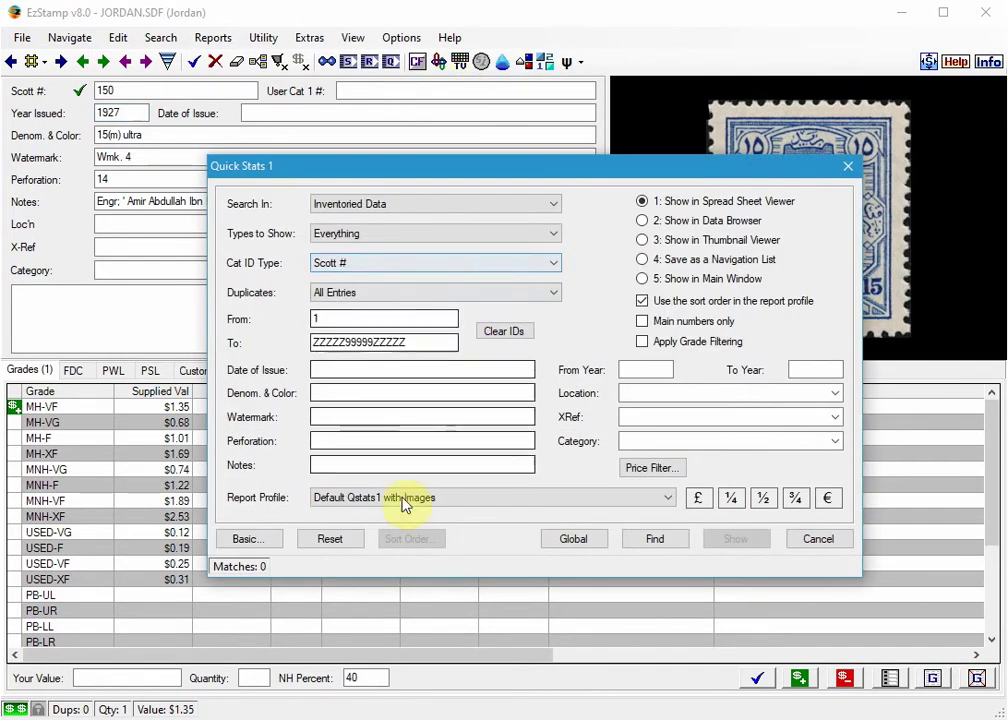
click(648, 540)
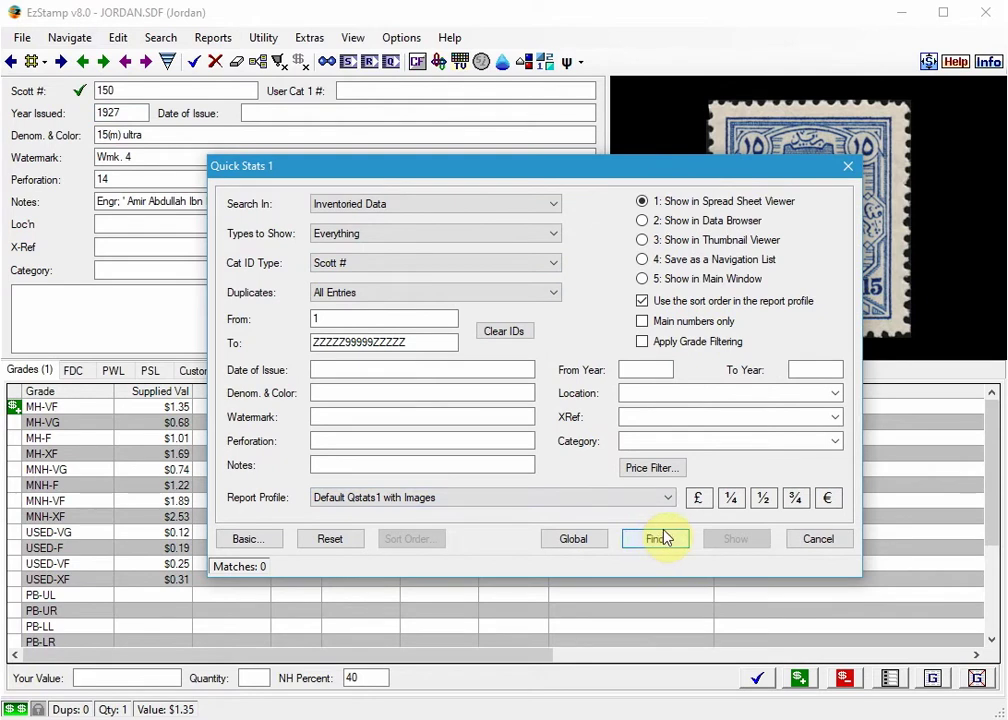
click(660, 539)
click(735, 538)
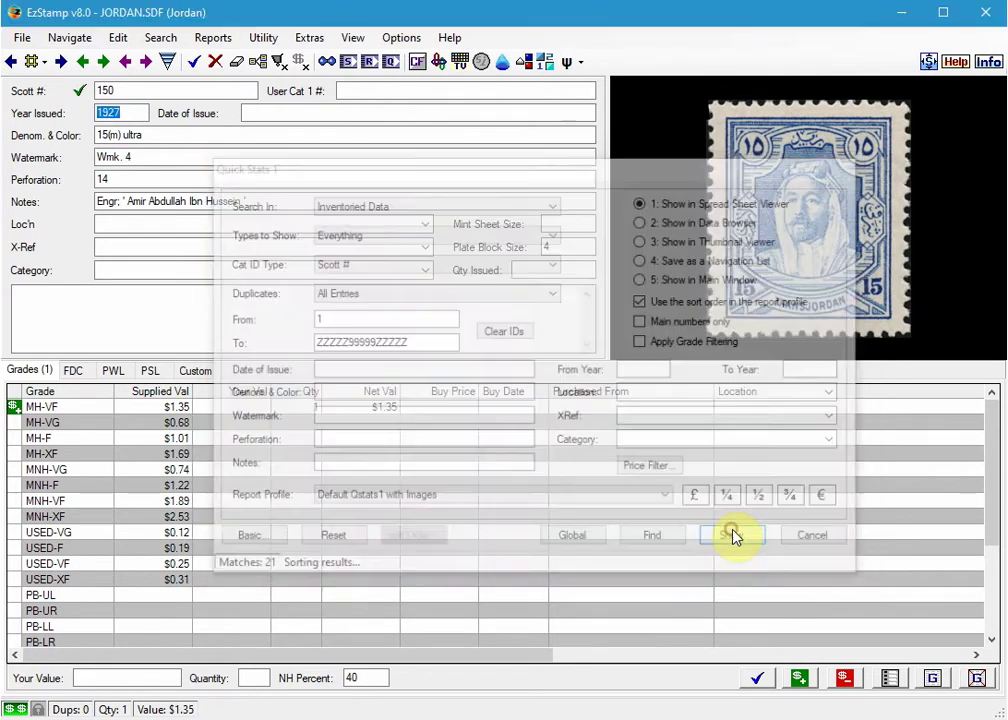
scroll(571, 400, down, 4)
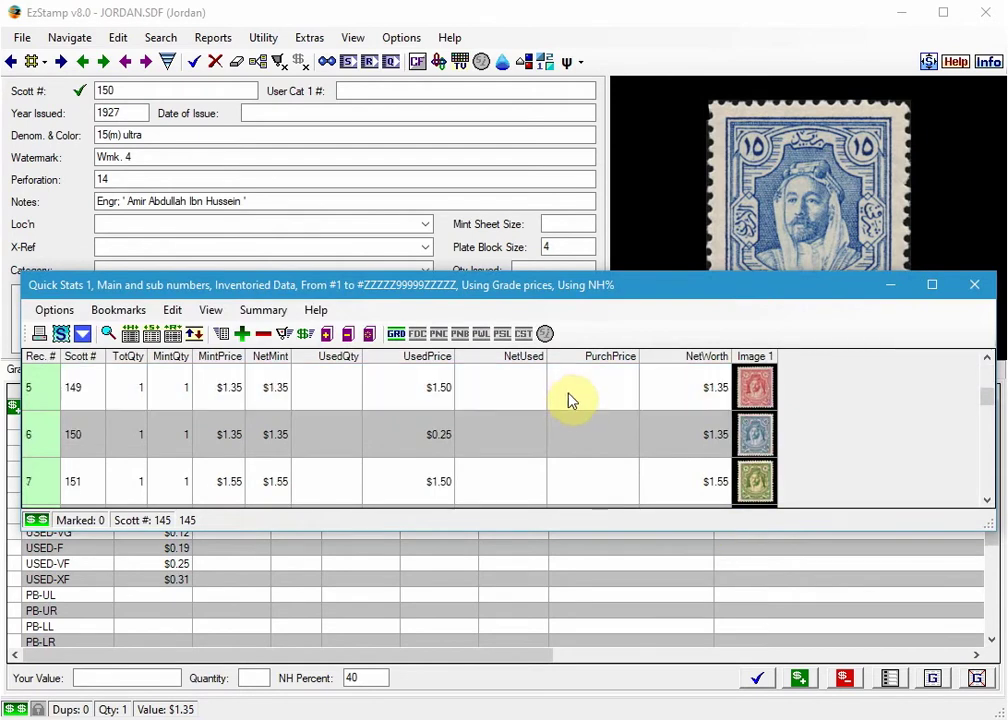
scroll(582, 407, down, 3)
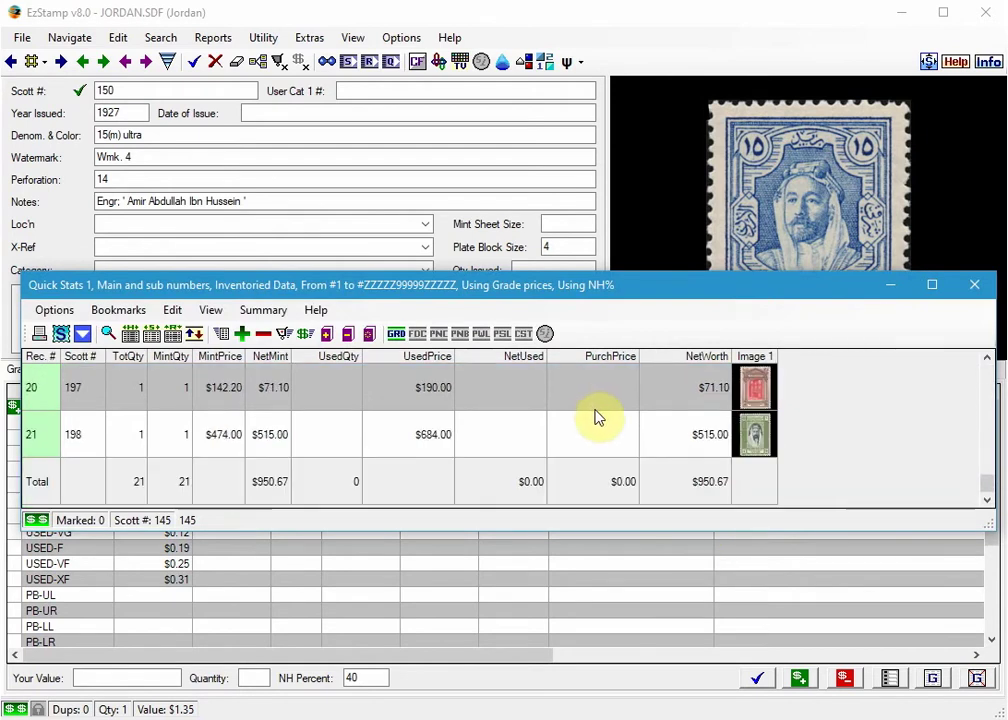
scroll(595, 414, up, 1)
scroll(595, 417, up, 1)
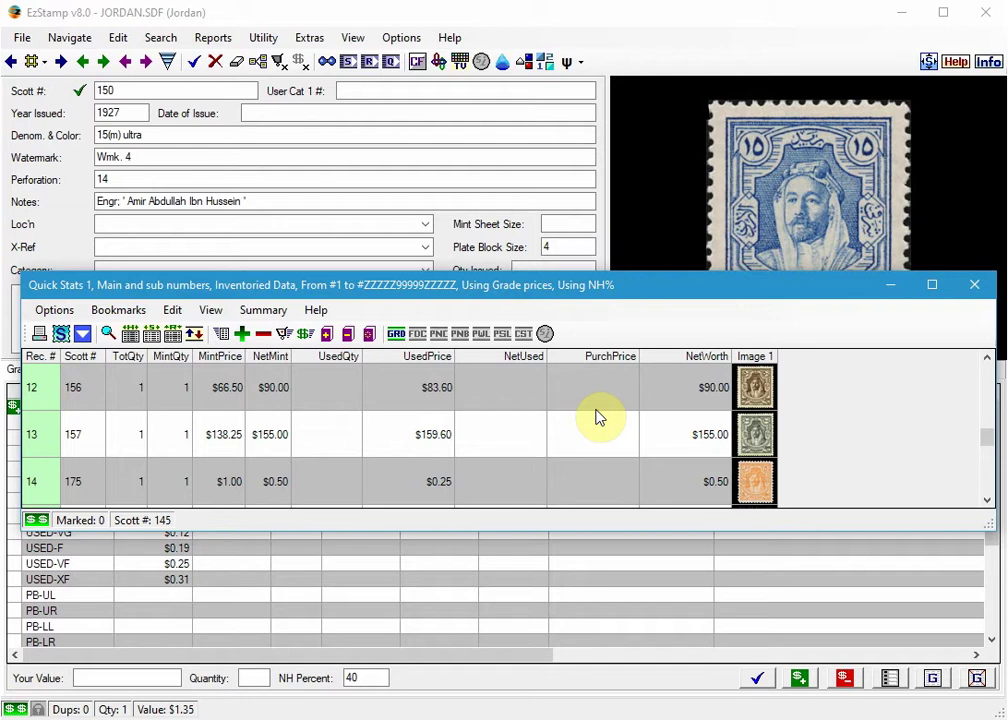
Close Quick Stats and rerun the last Power Search for inventoried grades with Your Value greater than 0.
click(970, 286)
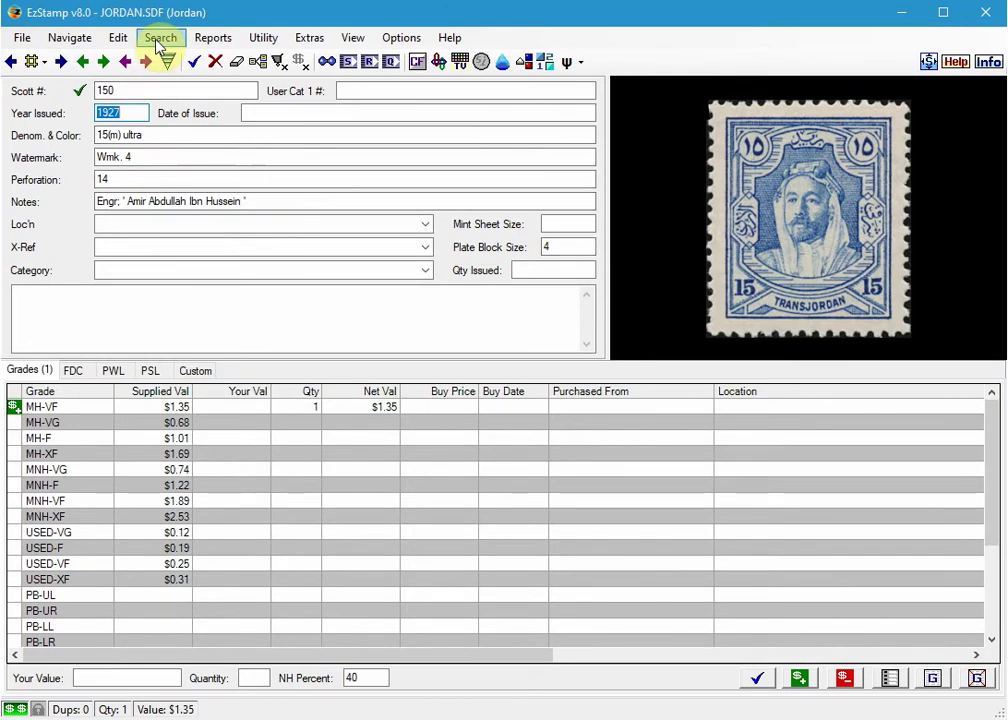
click(158, 40)
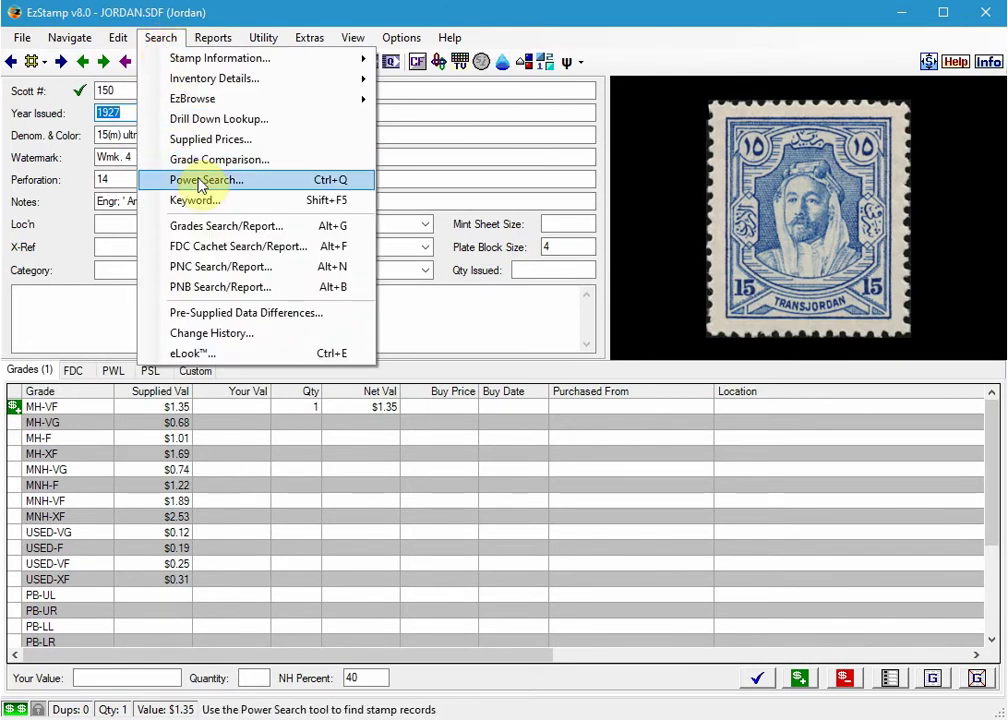
click(203, 184)
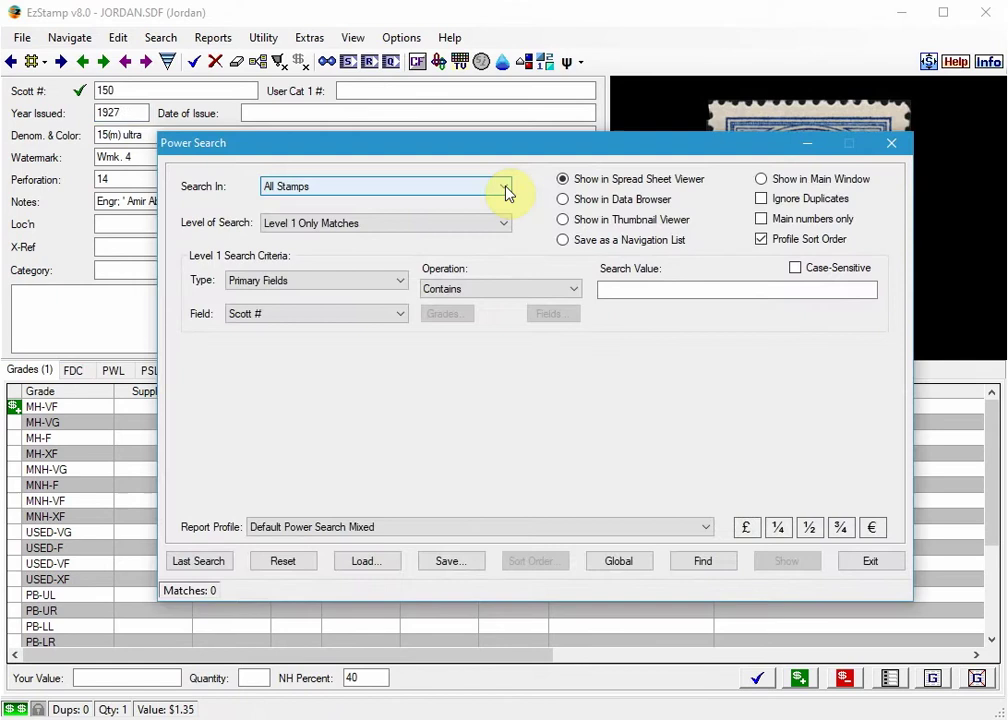
click(198, 561)
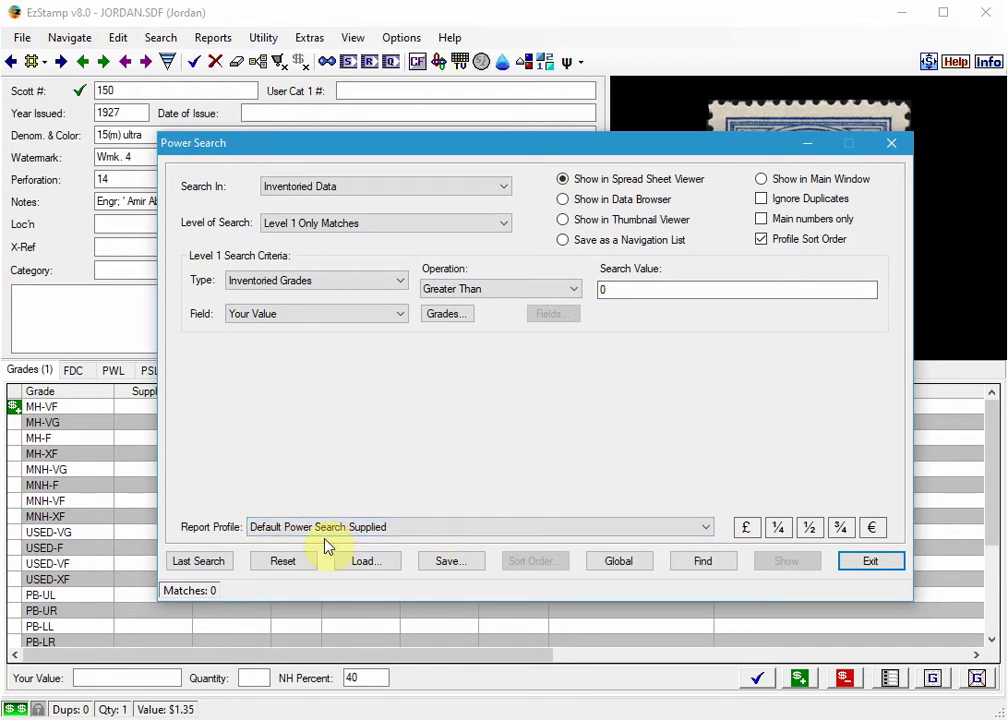
click(704, 566)
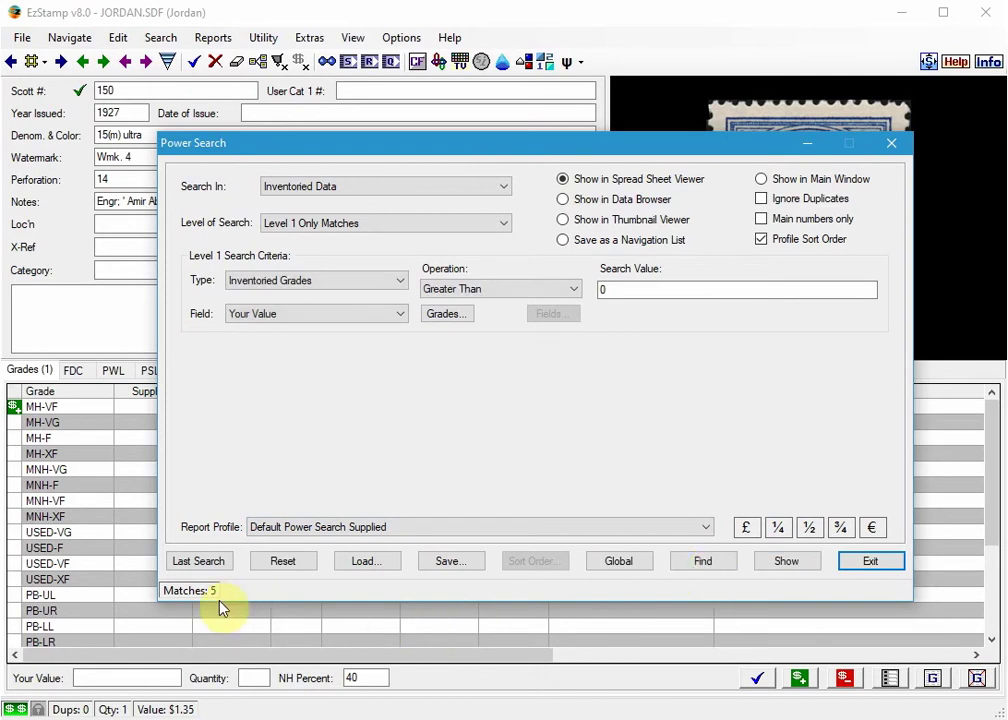
Show the 5 matches (Scott #156, 157, 182, 185, 198) in the results viewer.
click(784, 561)
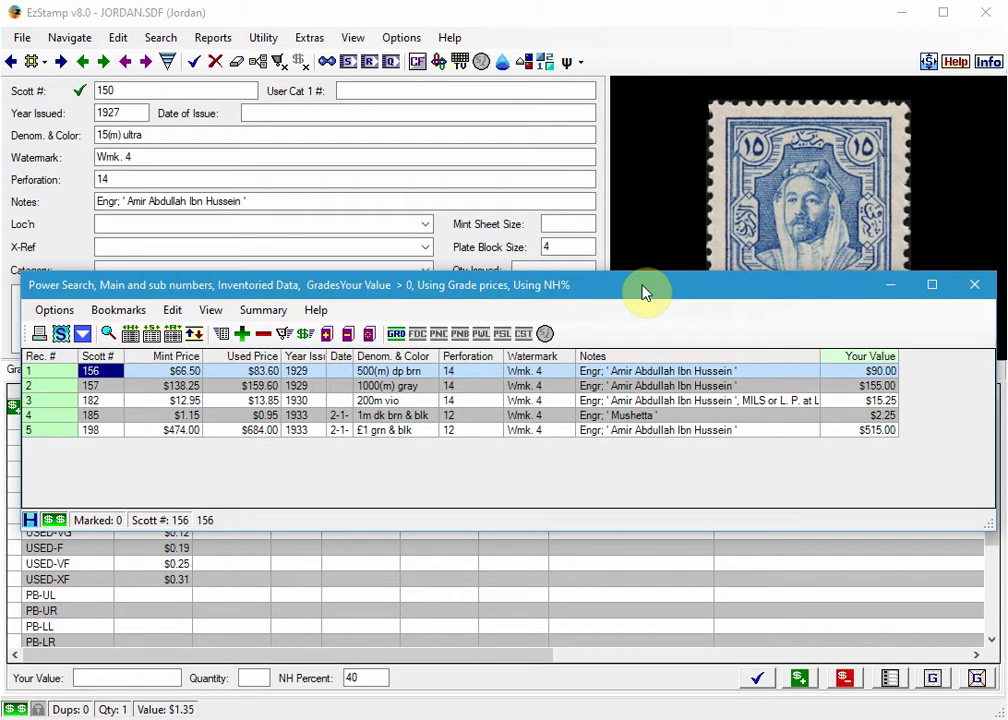
Pick Default Qstats1 with Images as the new report profile for the results.
click(54, 311)
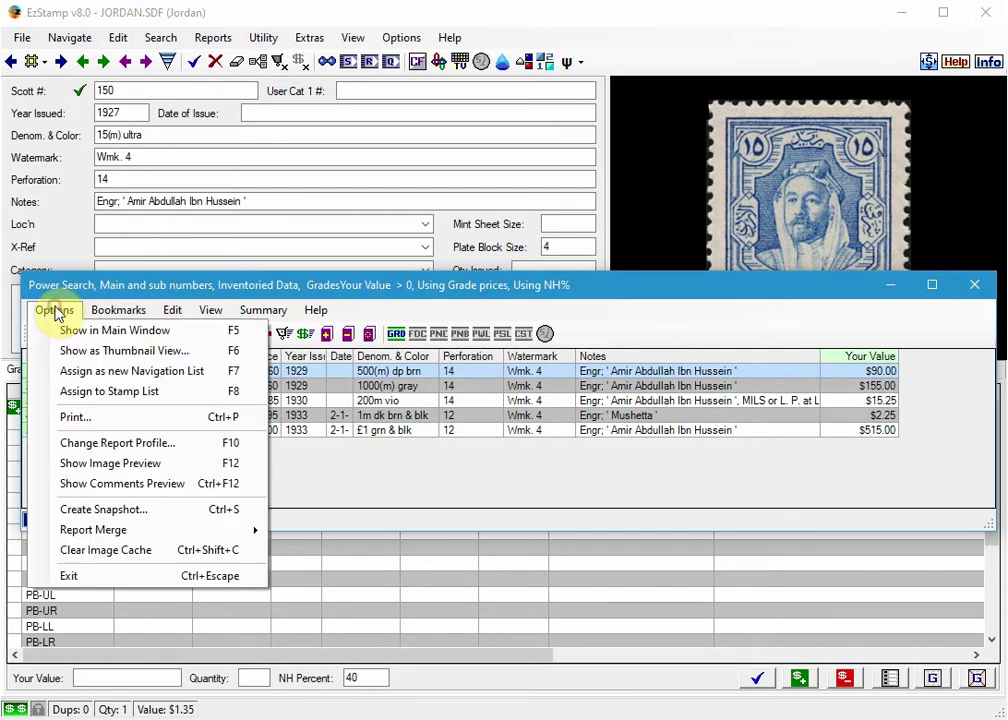
click(112, 444)
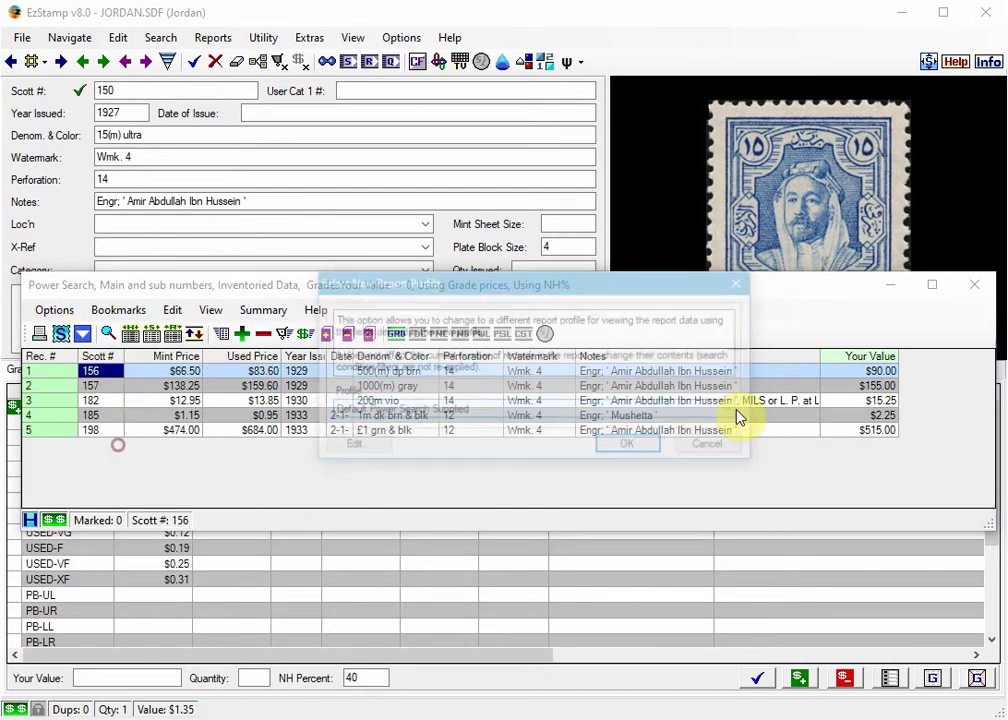
click(517, 412)
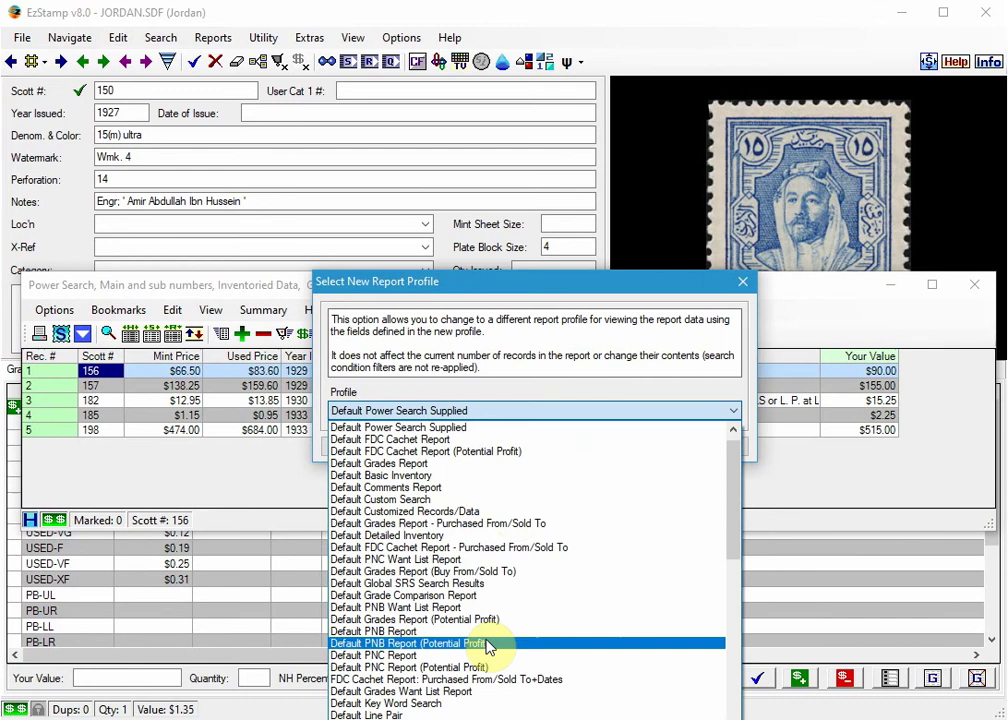
scroll(490, 641, down, 2)
scroll(490, 643, down, 1)
scroll(488, 641, down, 3)
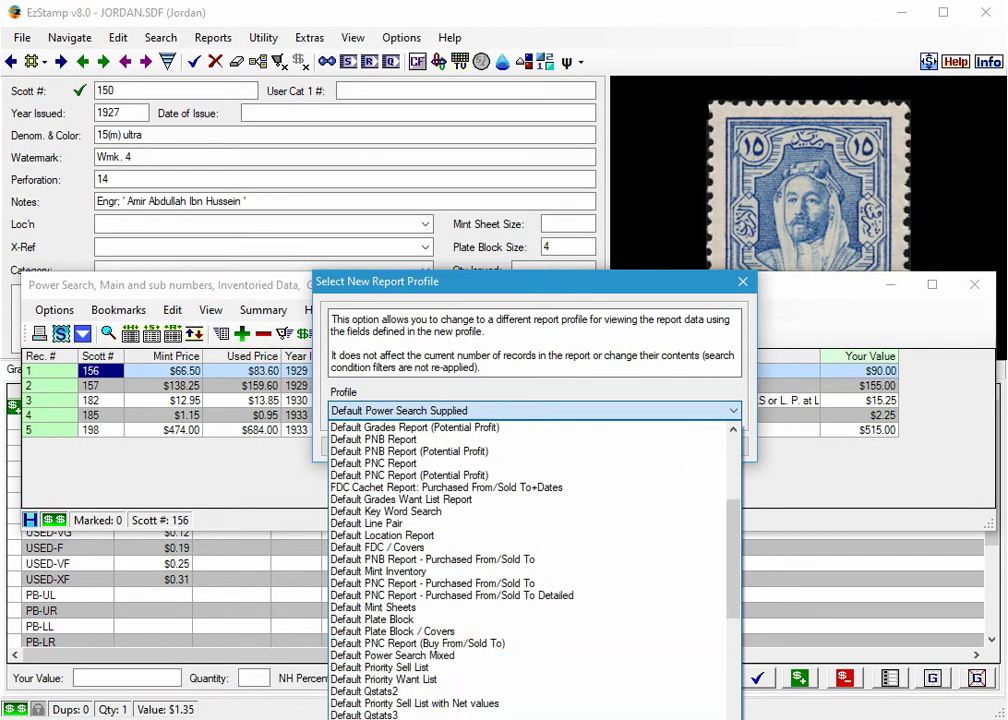
click(450, 714)
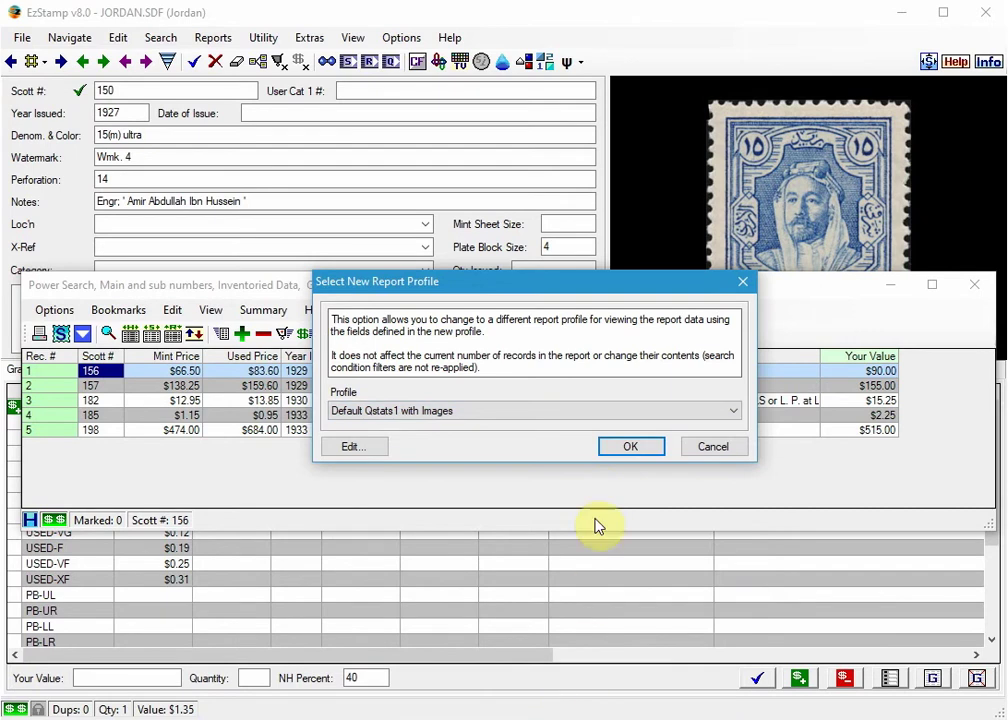
Apply the Qstats1 with Images profile and check stamp 156's mint values and the $777.50 net total.
click(623, 446)
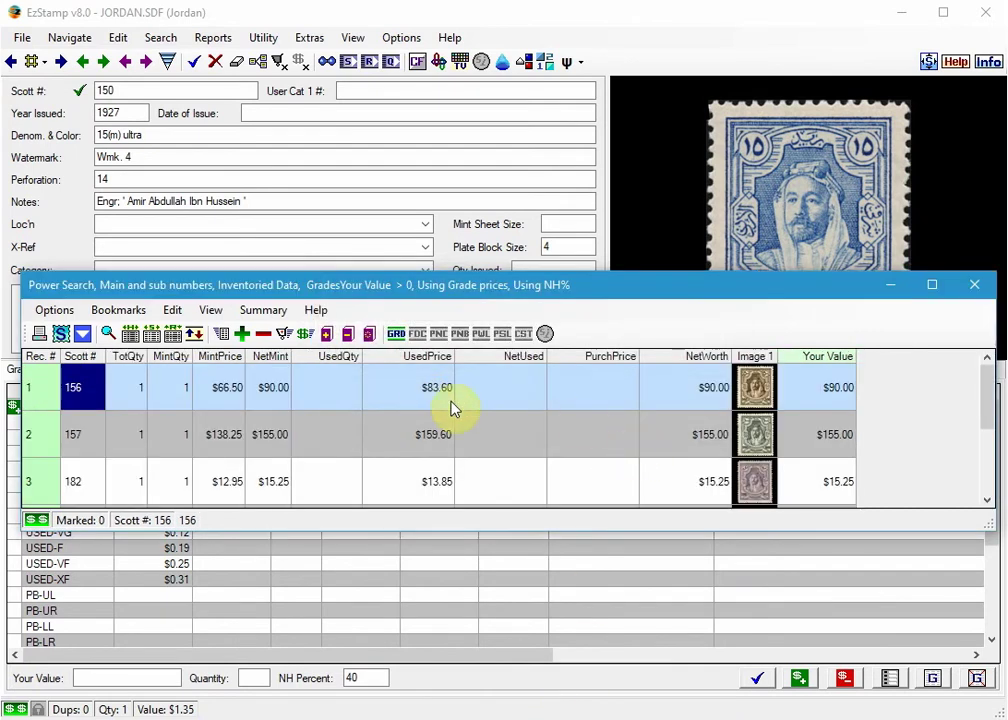
click(227, 389)
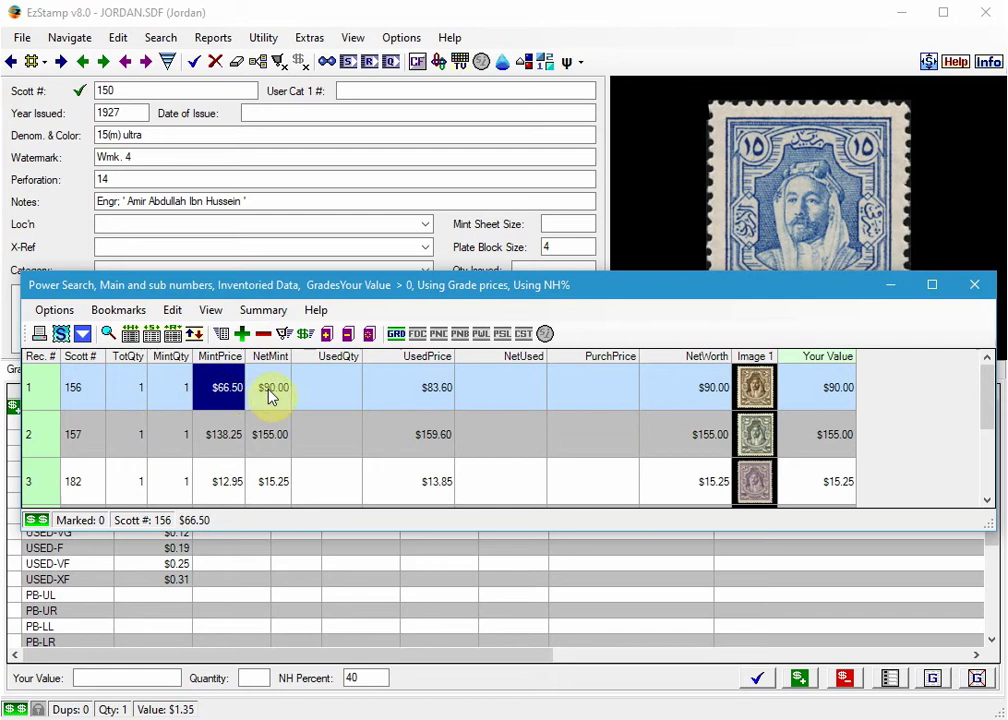
click(266, 388)
scroll(494, 412, down, 2)
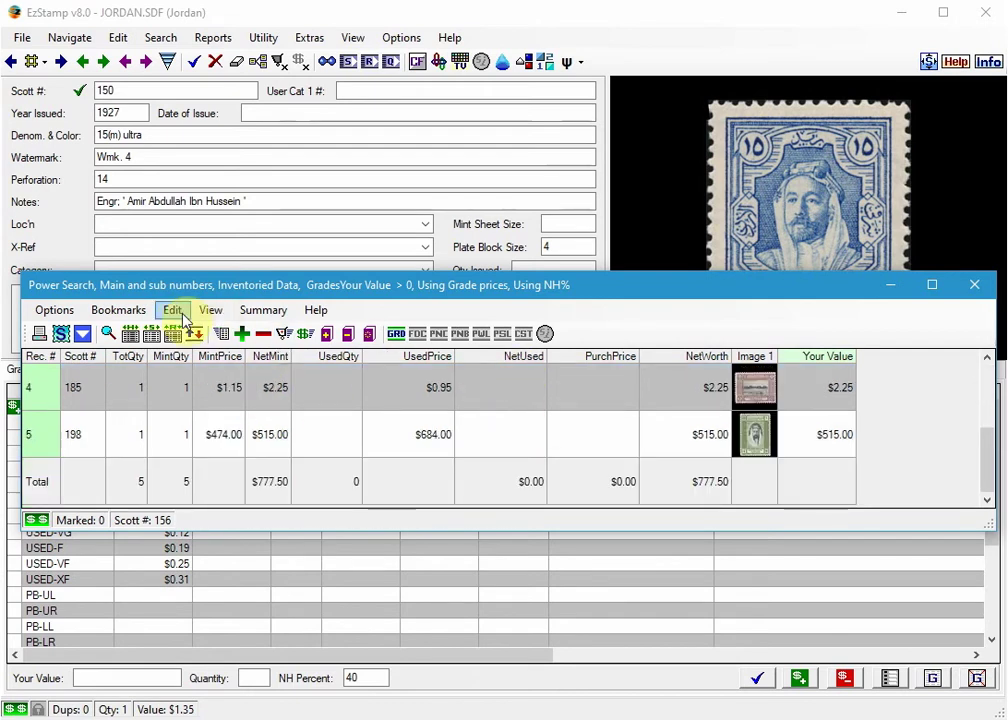
Switch the five-stamp report to the Default Basic Inventory profile.
click(45, 310)
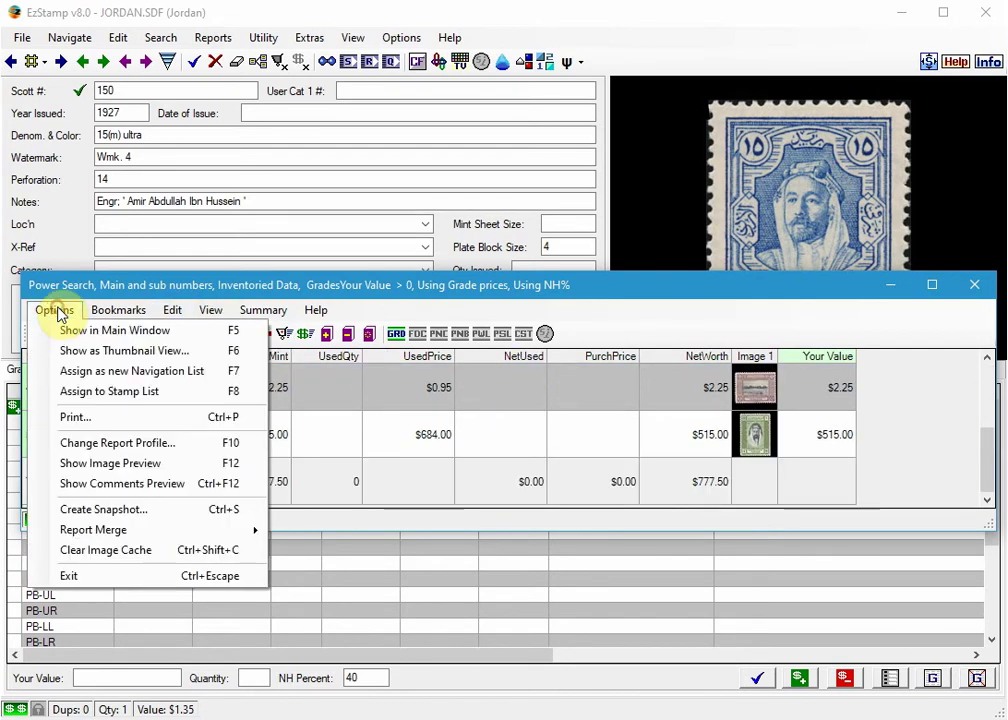
click(106, 443)
click(573, 408)
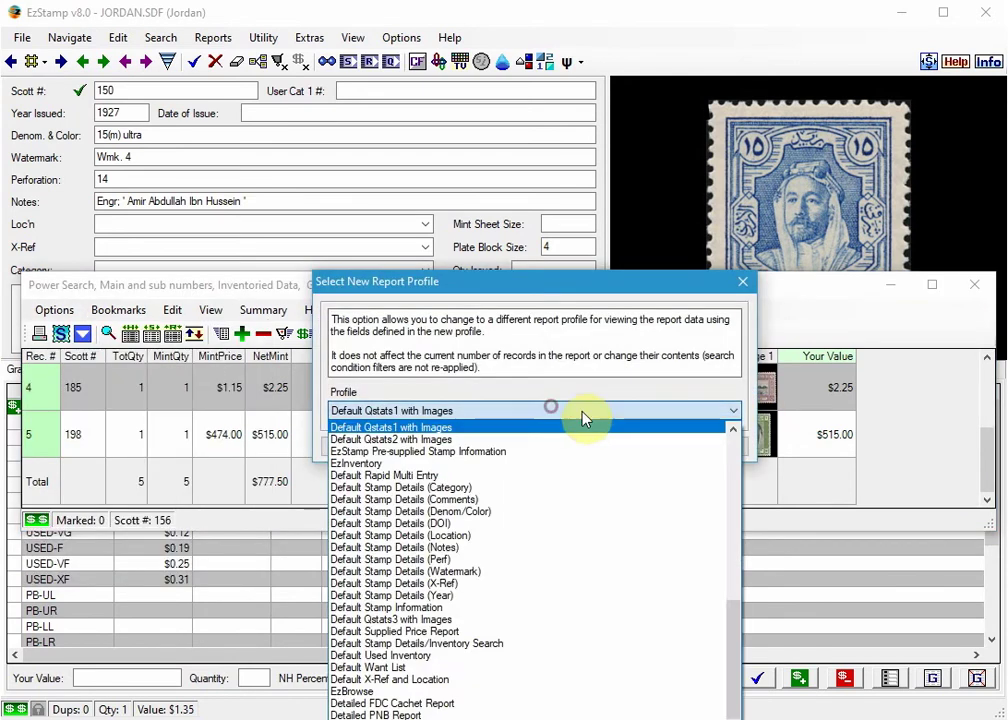
scroll(590, 481, down, 10)
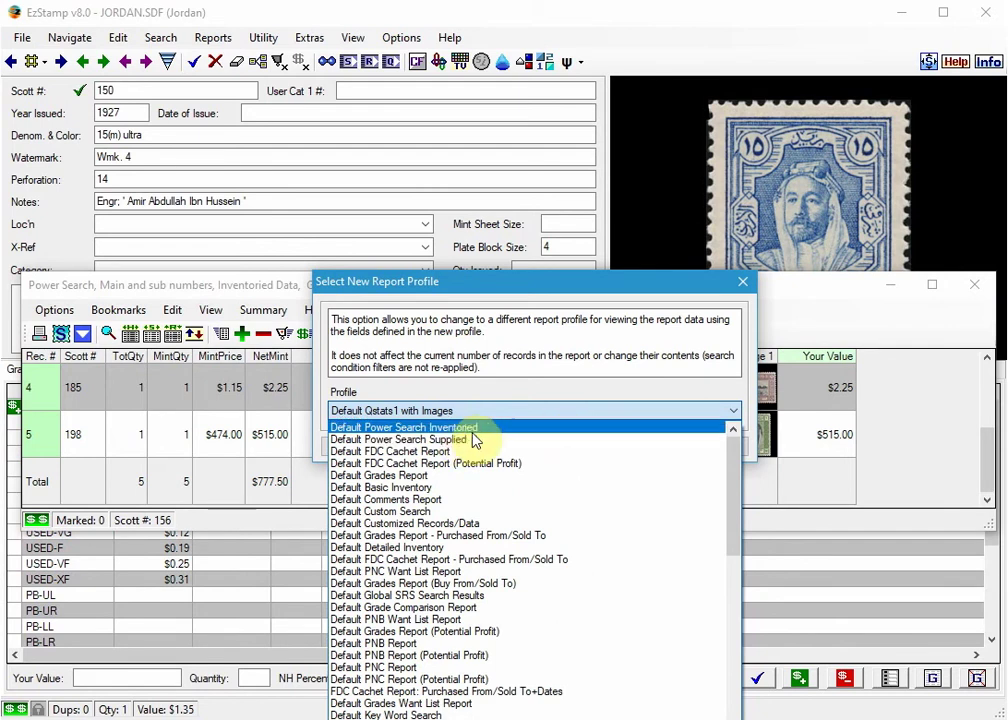
click(436, 488)
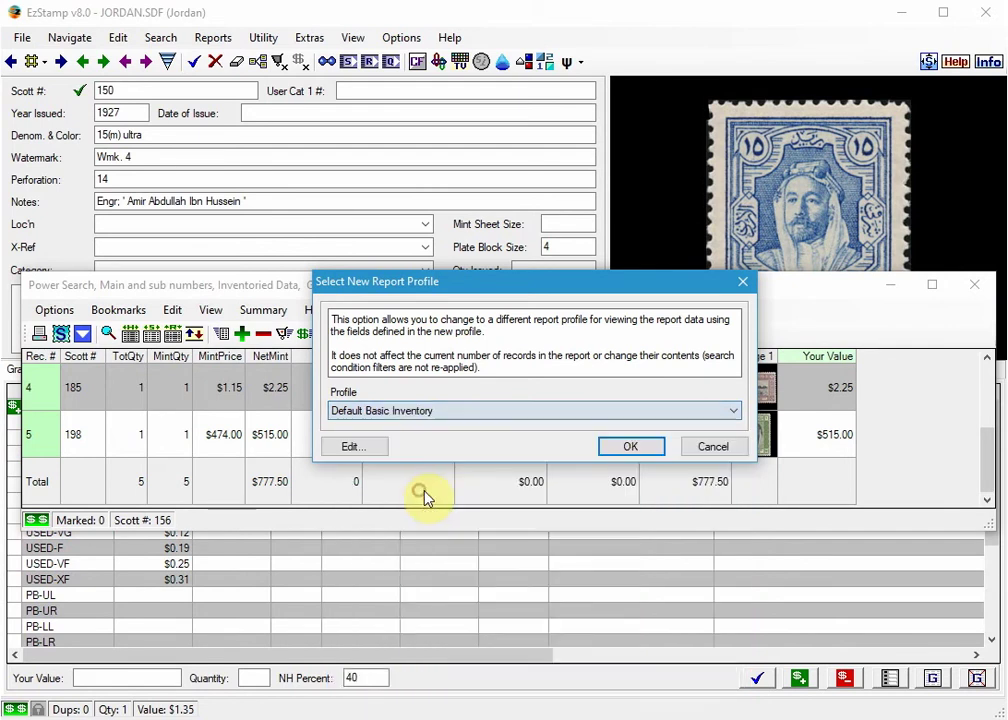
click(637, 449)
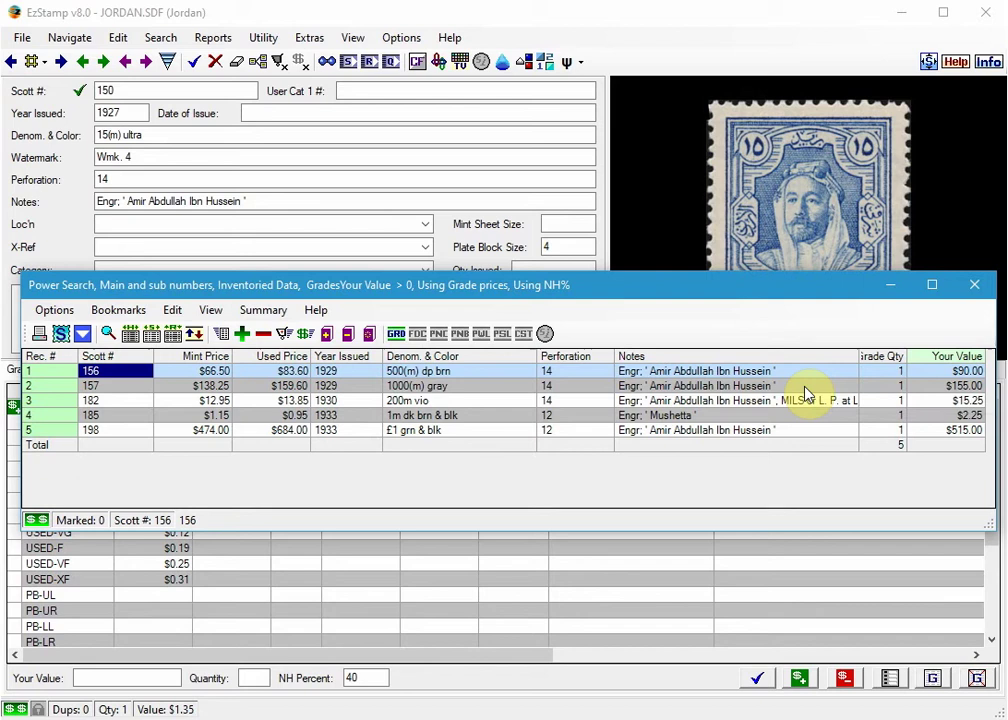
Close the Power Search report, returning to Jordan record 150, and bring up the File menu.
click(976, 290)
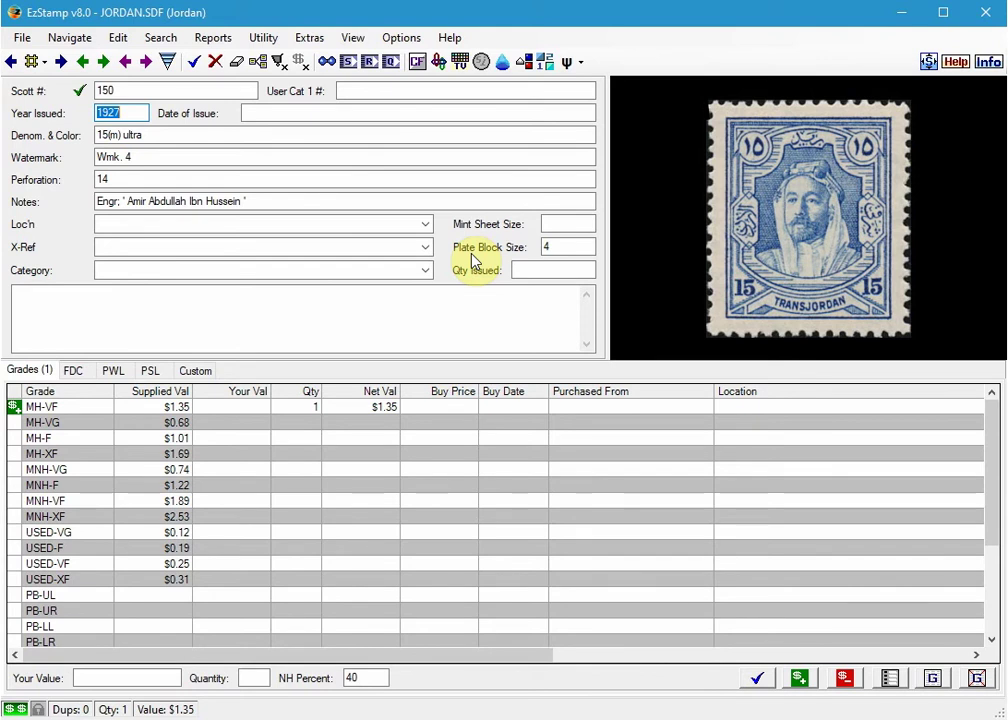
click(22, 40)
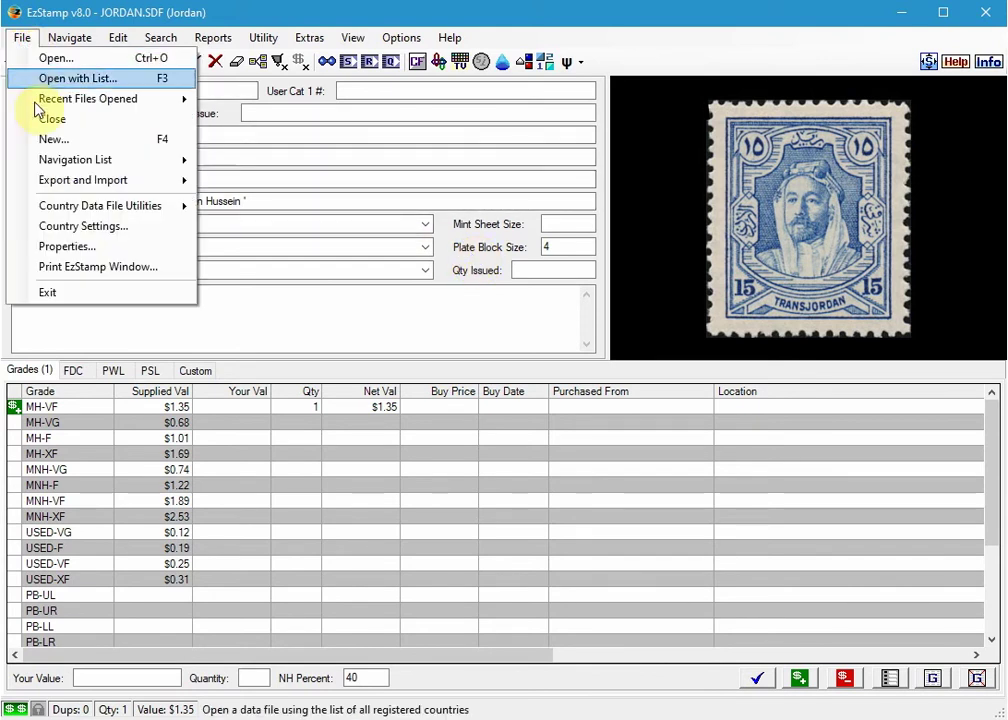
Back up the Jordan data as JORDAN, described 'With Custom Values', overwriting the earlier backup.
mouse_move(144, 207)
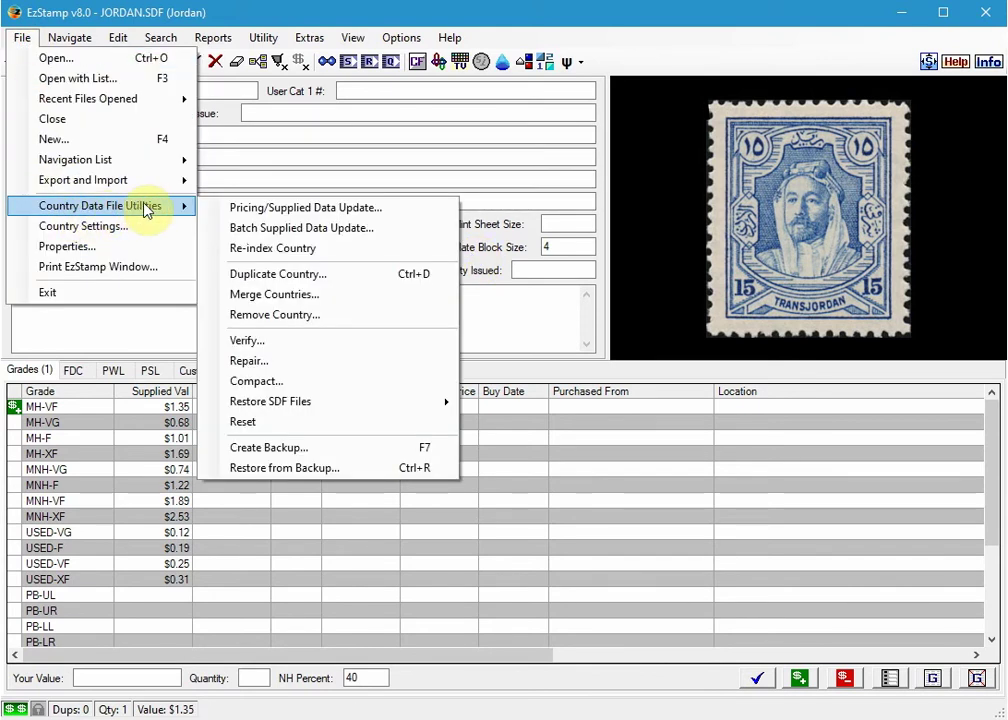
click(288, 449)
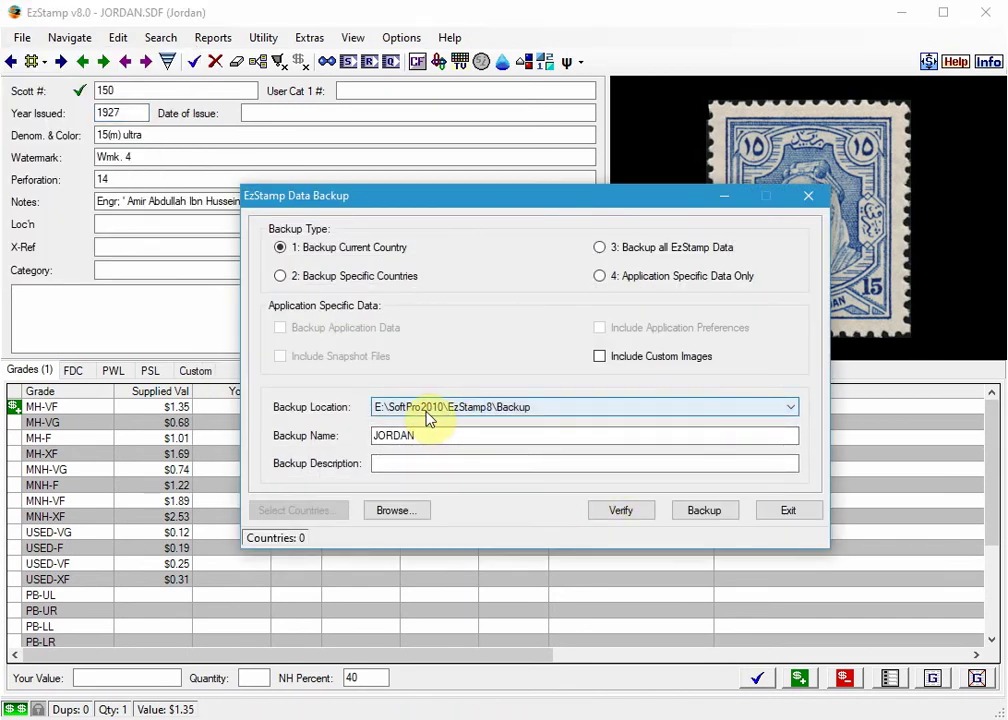
double_click(400, 437)
click(409, 434)
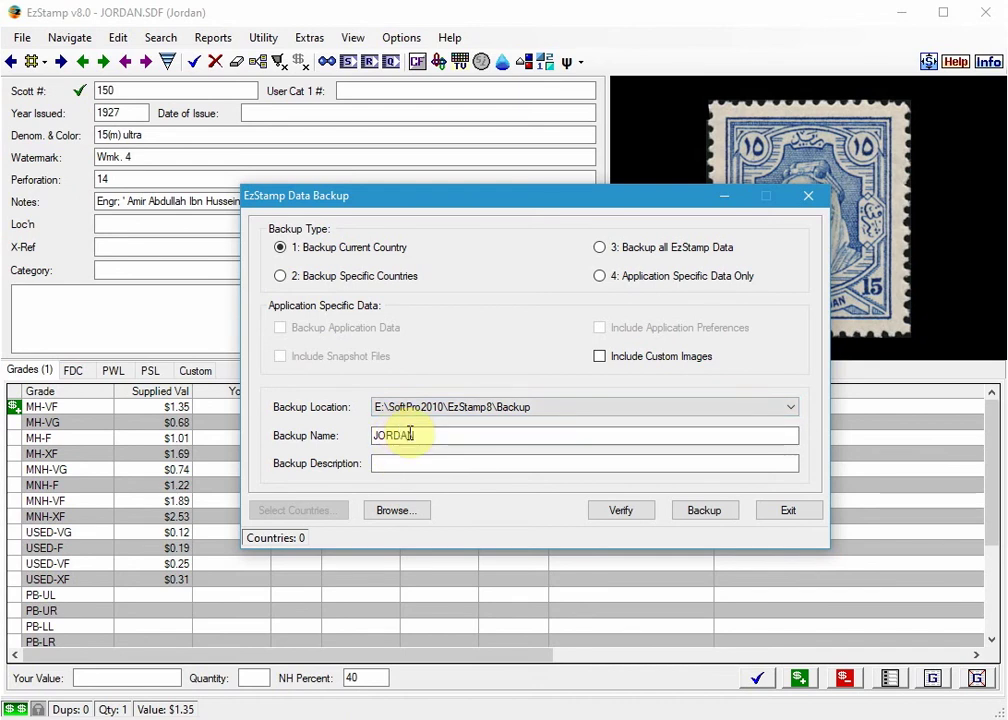
click(389, 463)
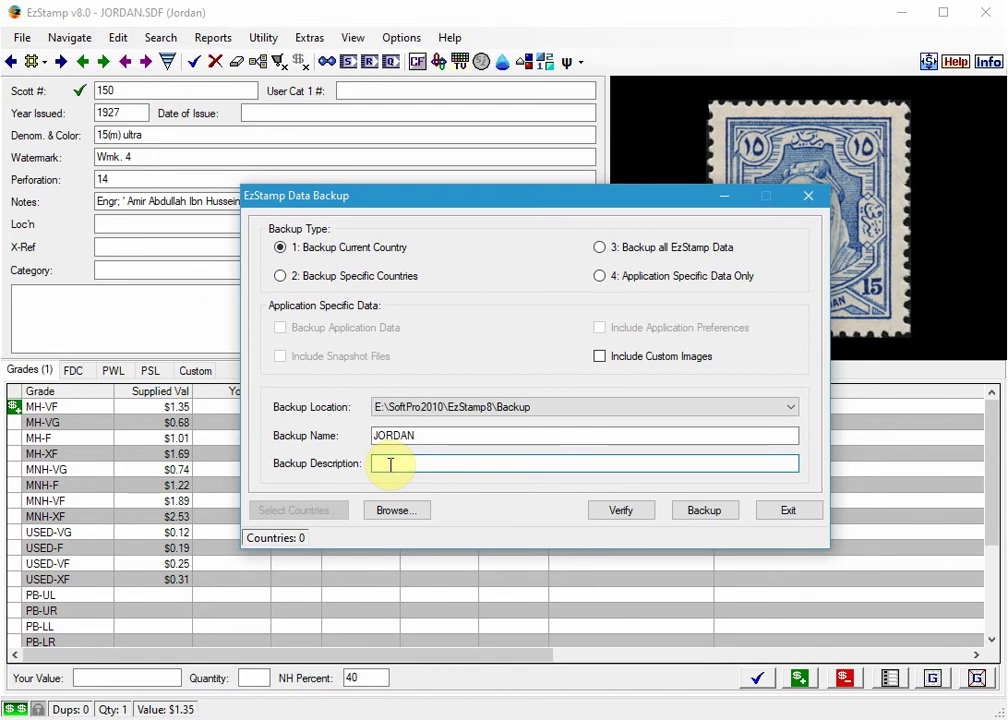
text(With Custom Values)
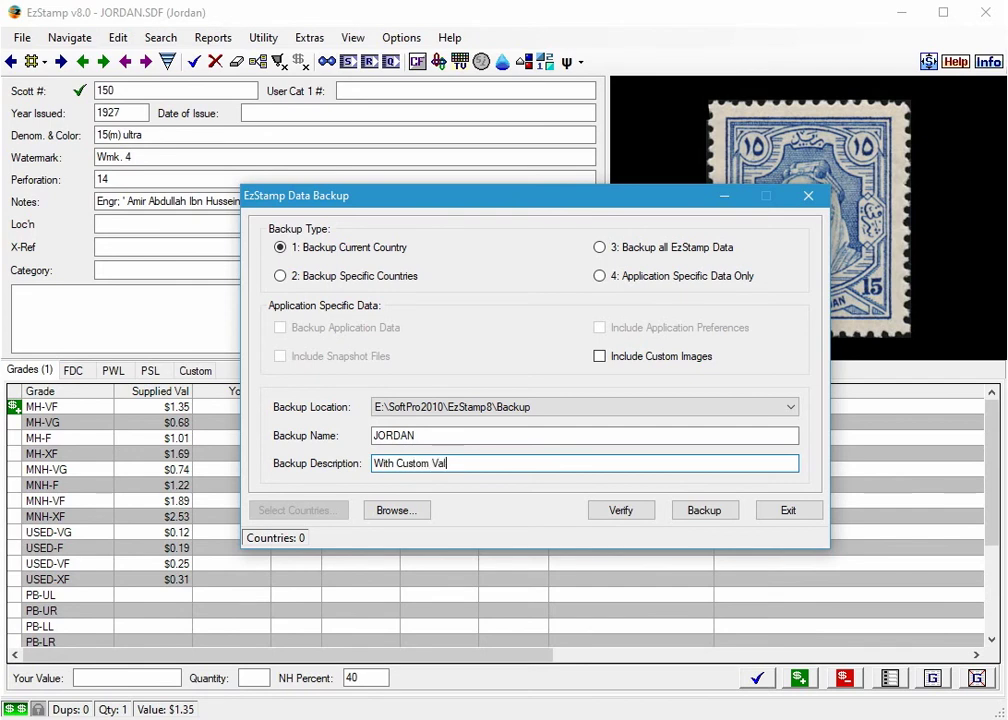
click(703, 512)
click(395, 457)
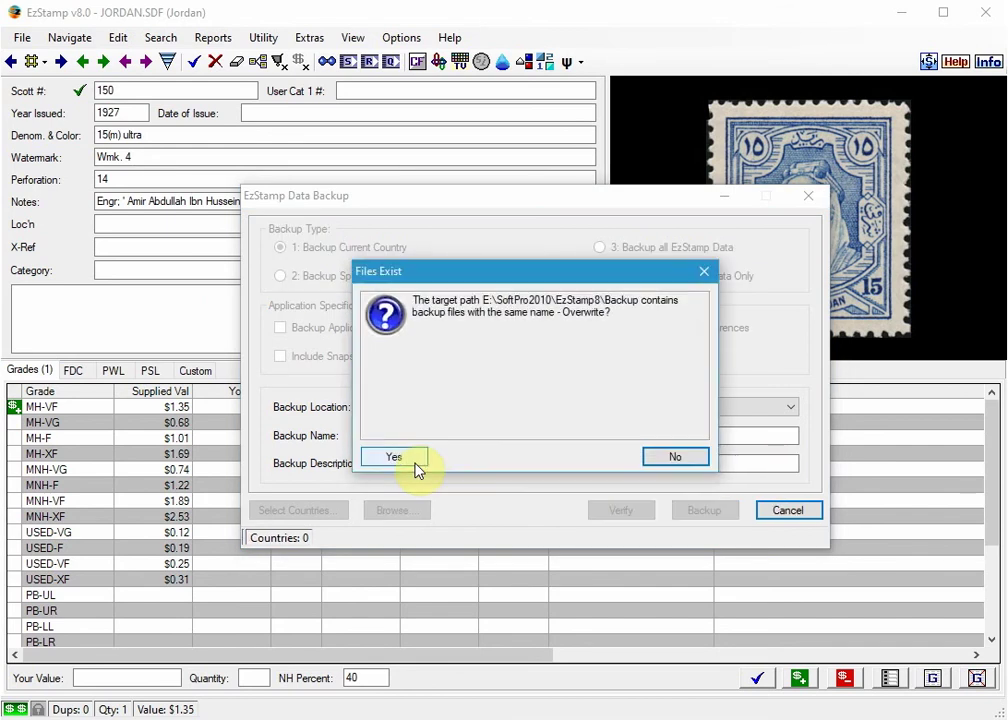
click(413, 459)
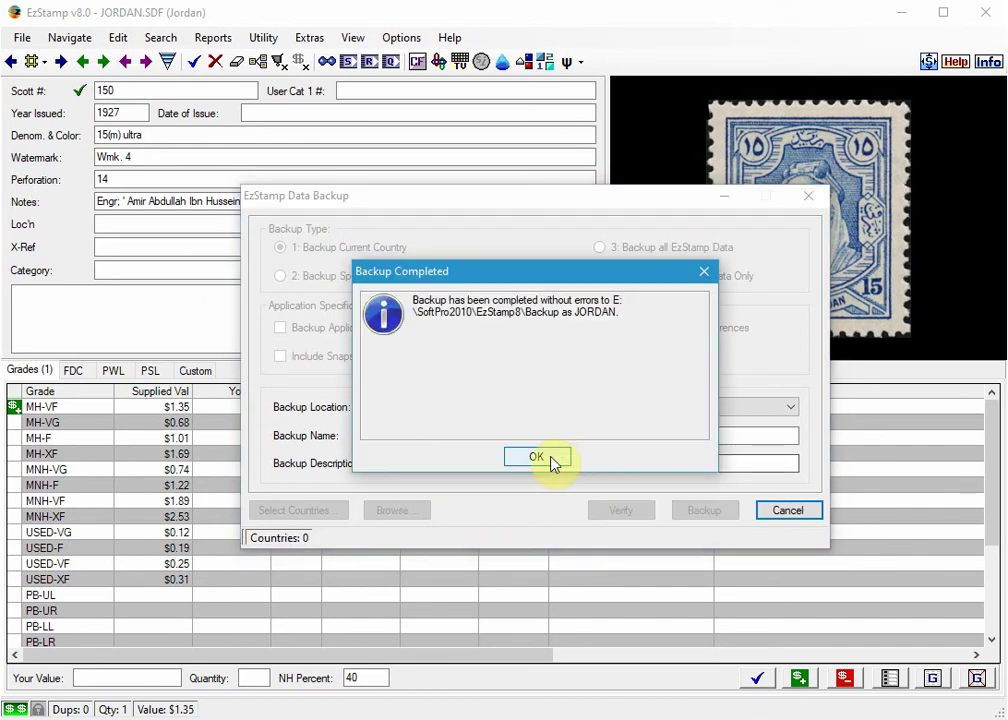
click(553, 456)
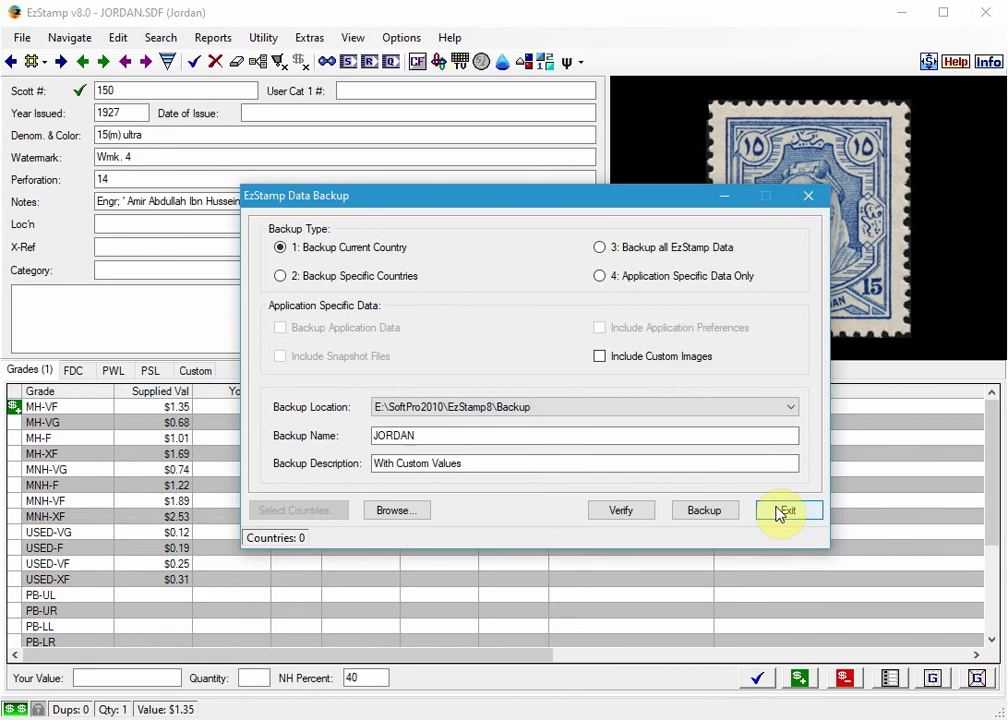
Exit the backup dialog and bring up the Country Data File Utilities menu.
click(778, 512)
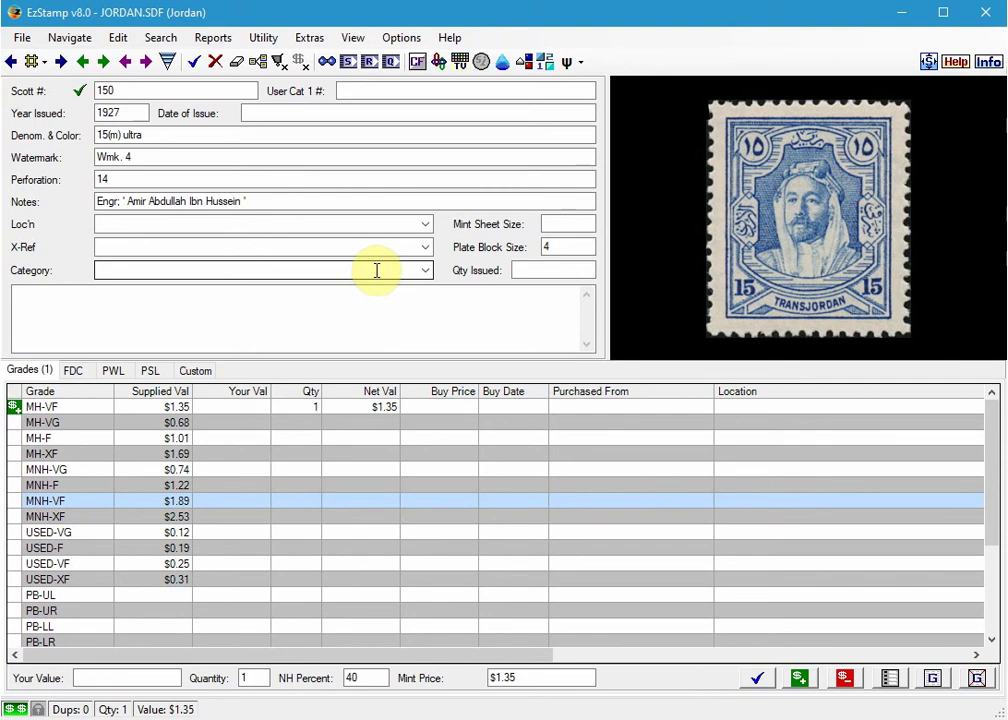
click(21, 37)
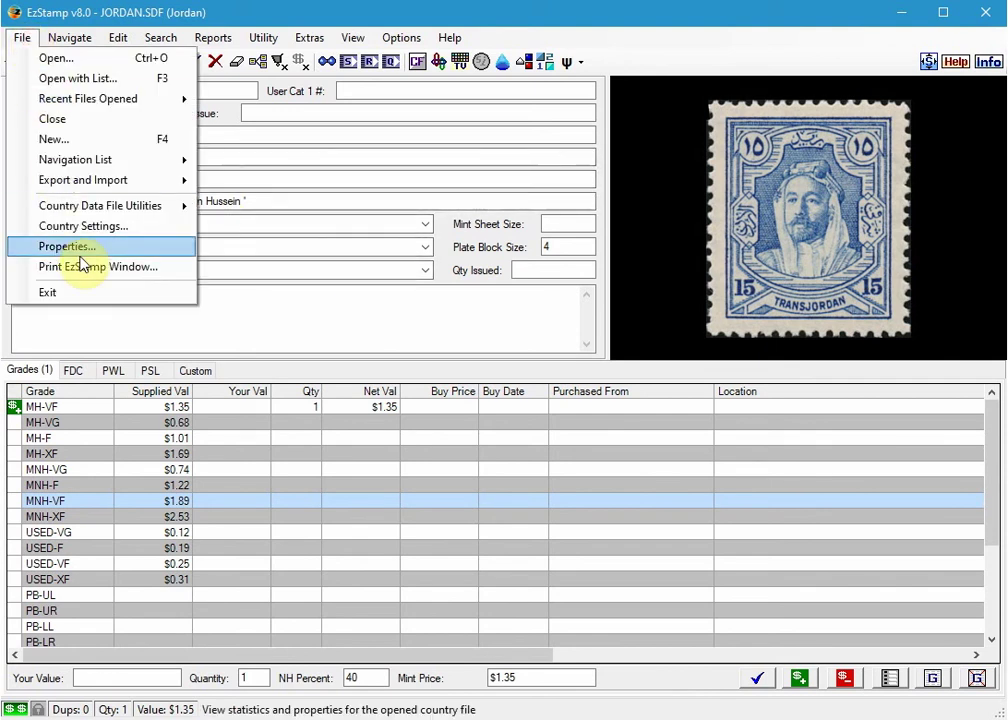
mouse_move(130, 208)
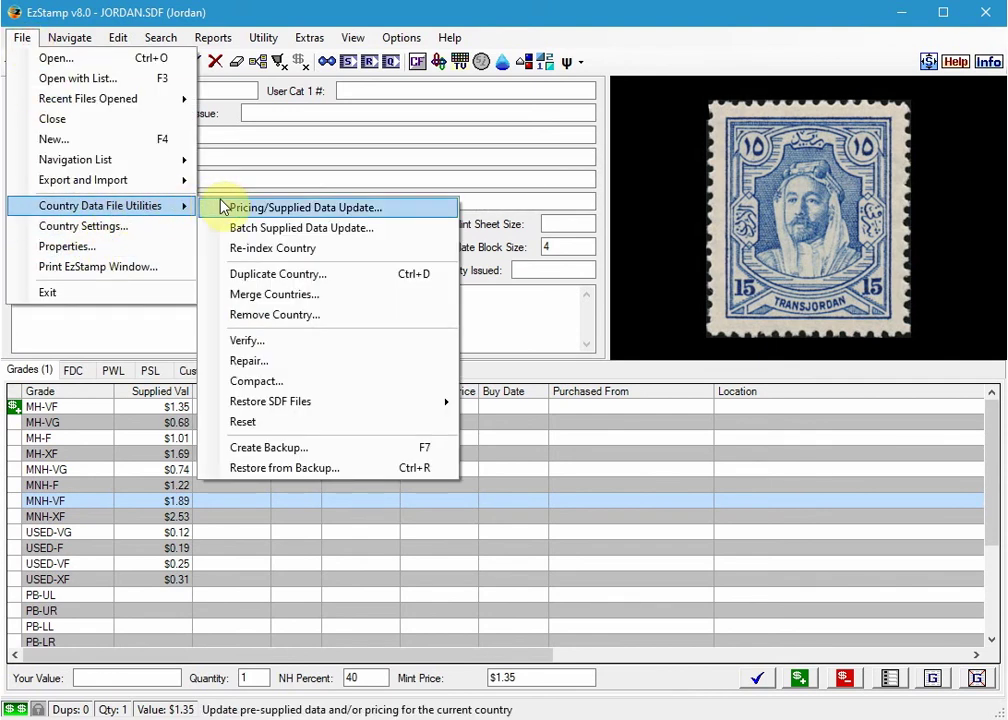
Run the Pricing/Supplied Data Update with 'Zero out your custom prices and update pre-supplied prices'.
click(298, 209)
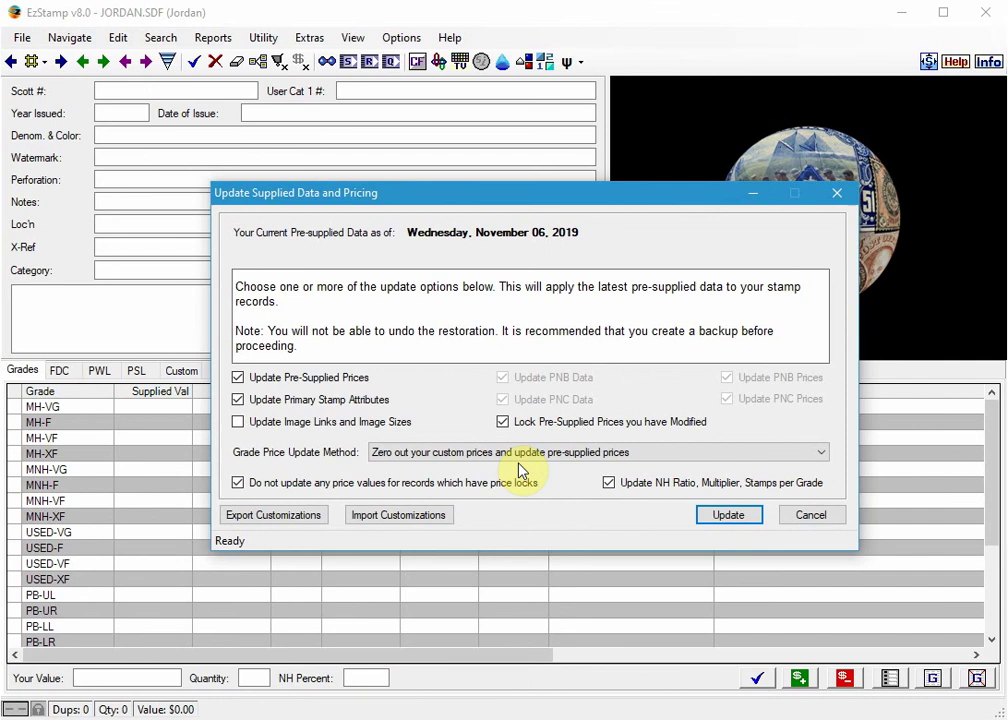
click(418, 458)
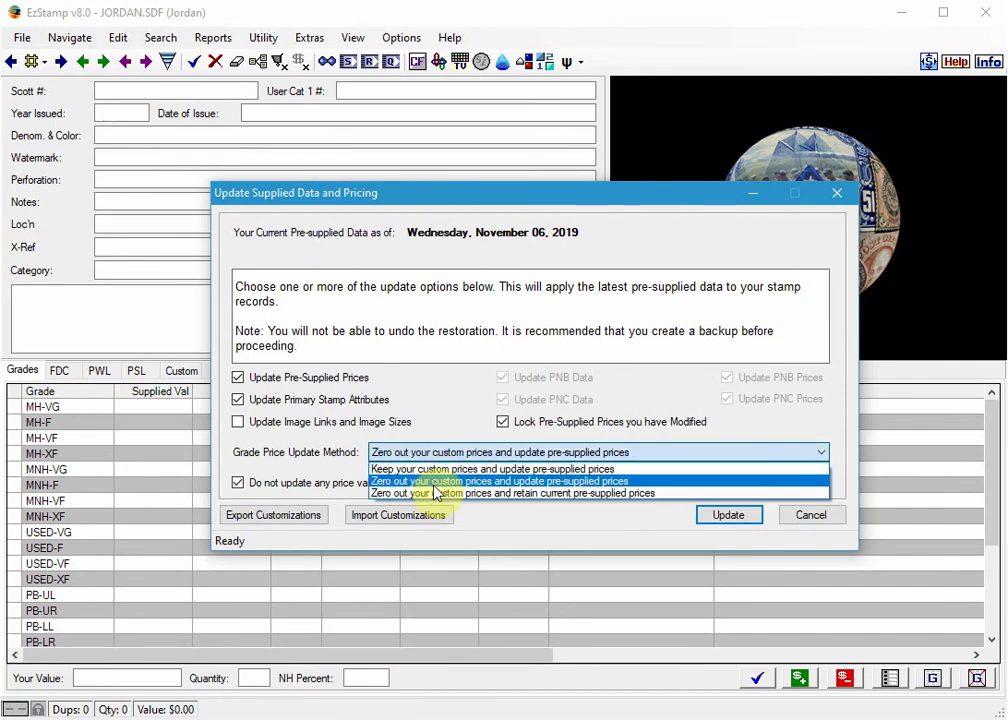
click(436, 483)
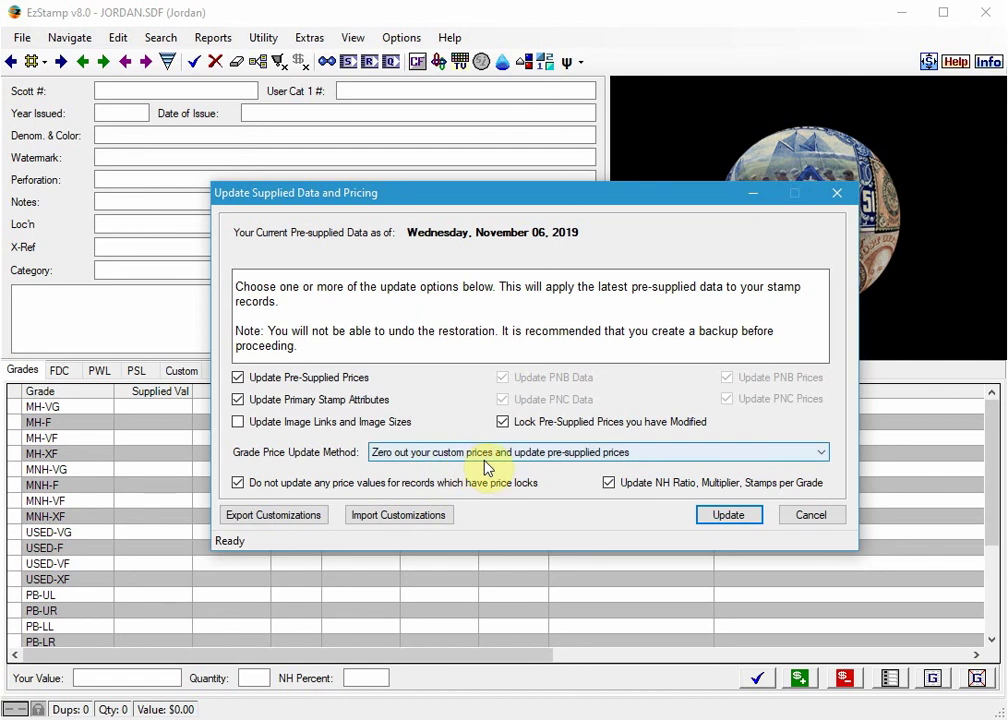
click(722, 519)
click(395, 459)
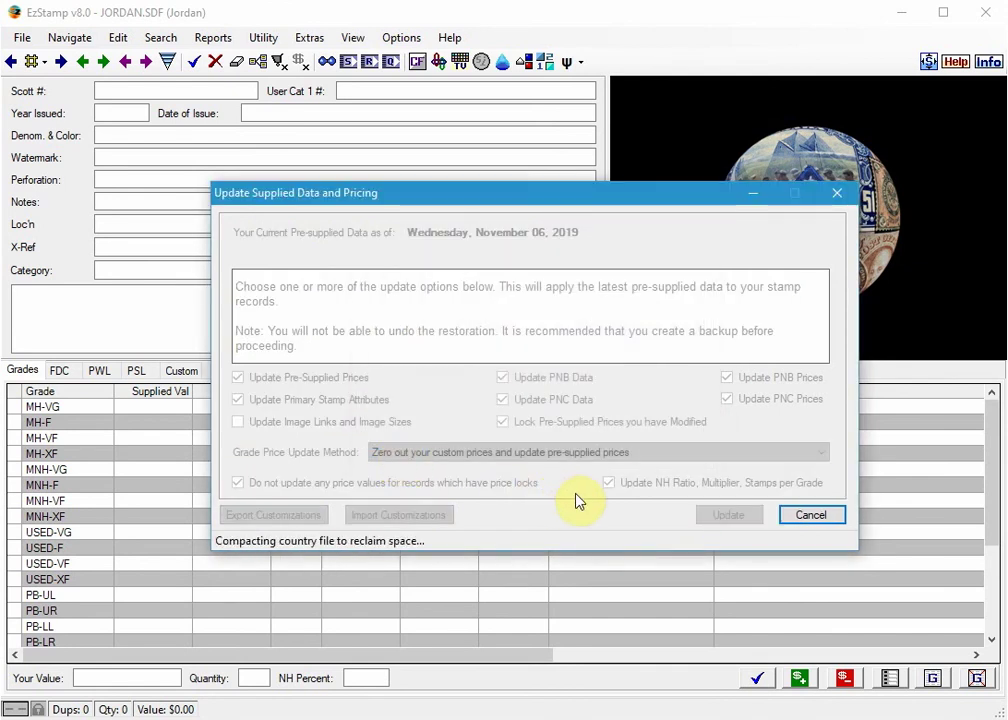
click(552, 459)
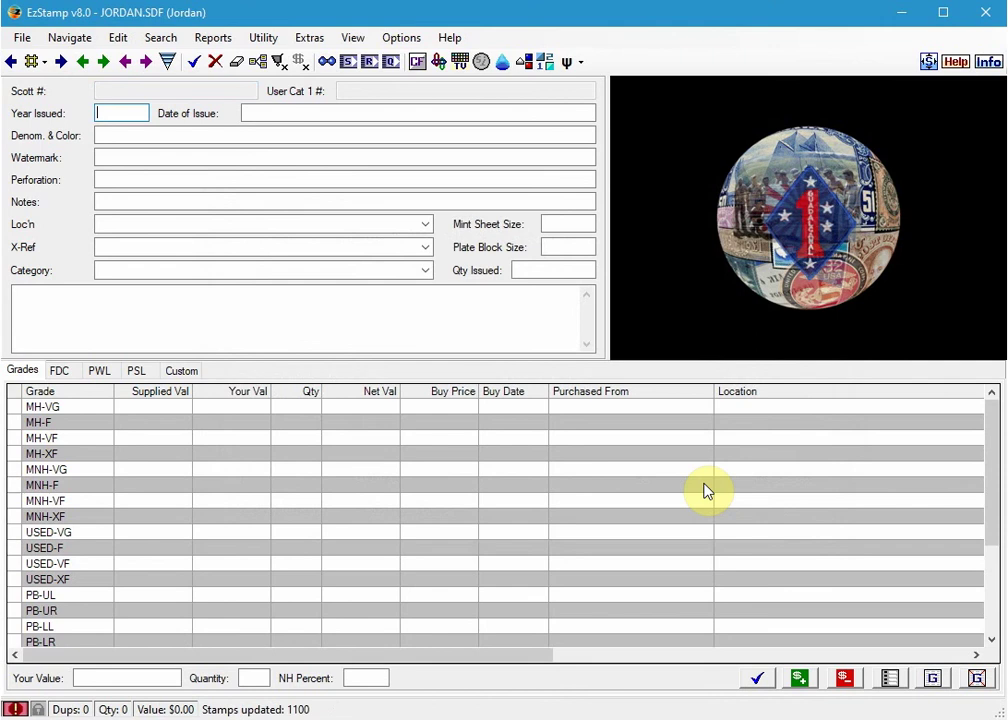
click(170, 44)
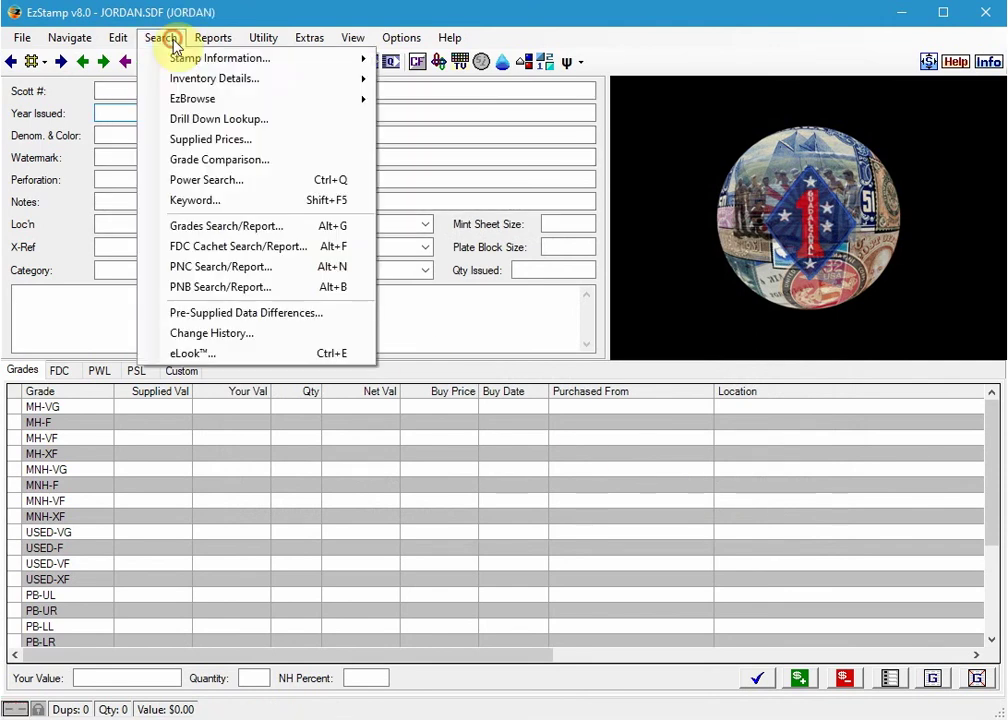
click(202, 180)
click(186, 568)
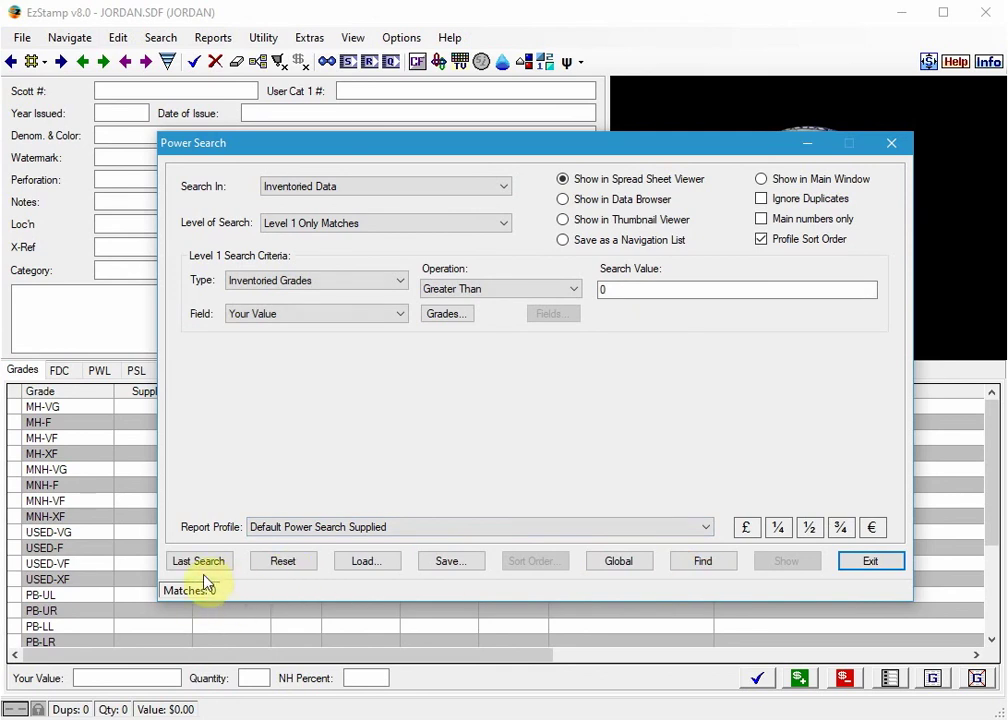
click(869, 561)
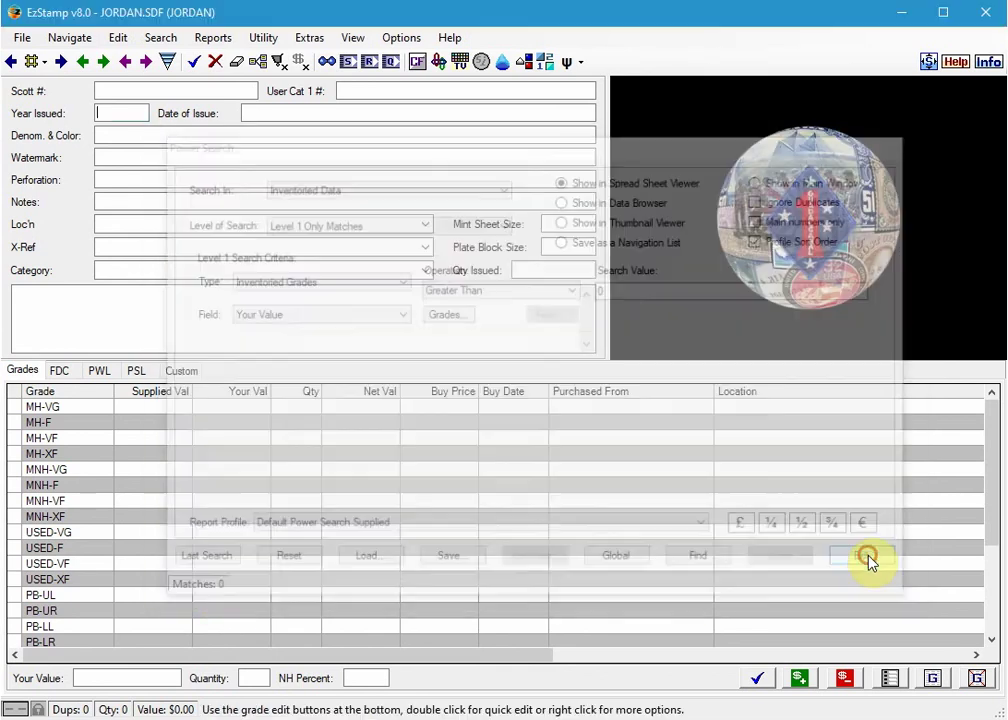